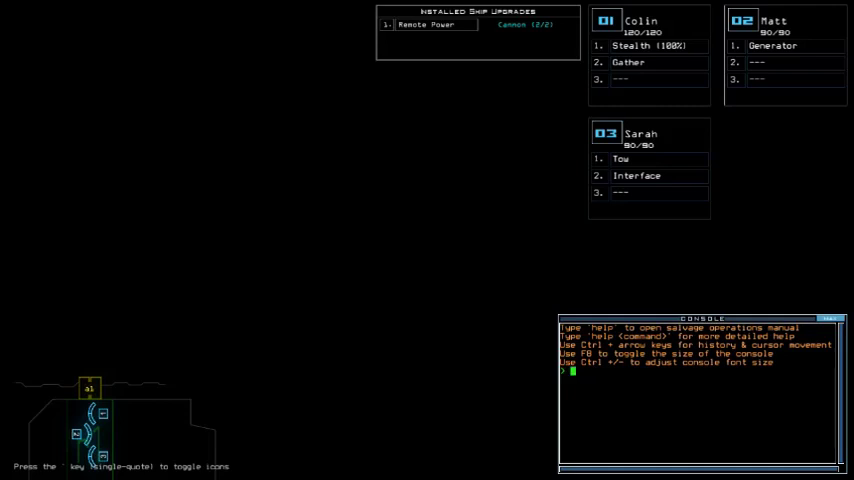
- Adjust the ship map view and run the derelict 'status' check
key("Left")
key("Down")
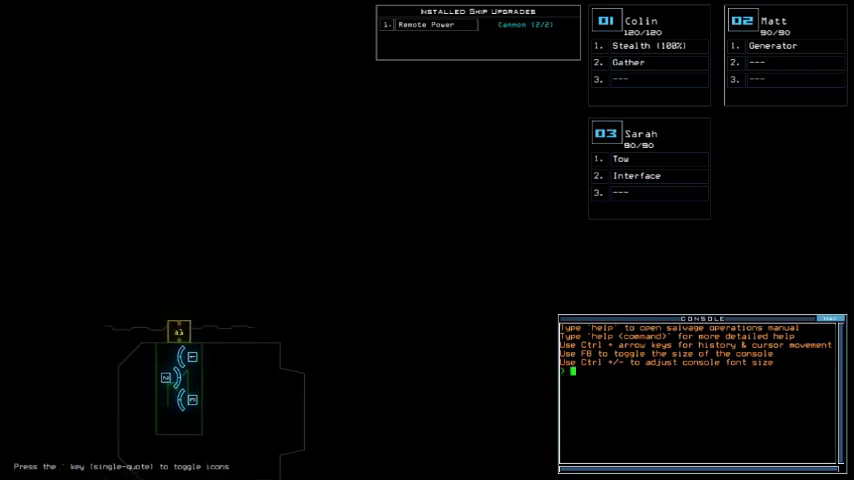
key("Left")
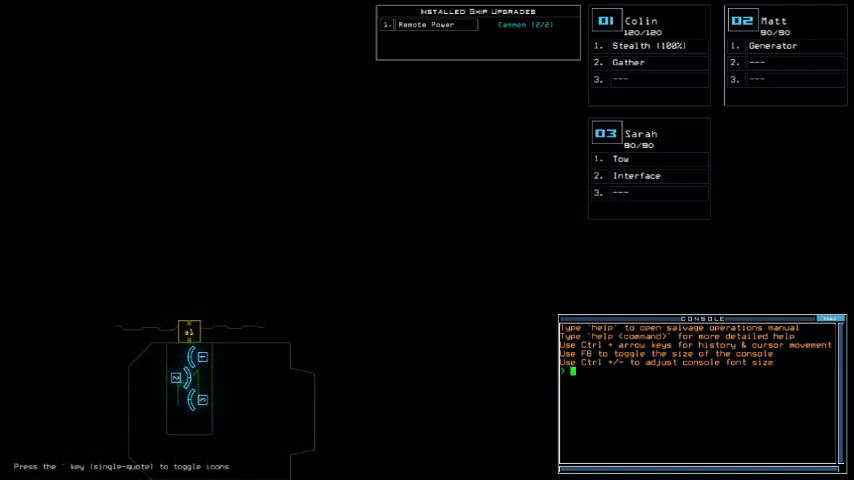
key("Up")
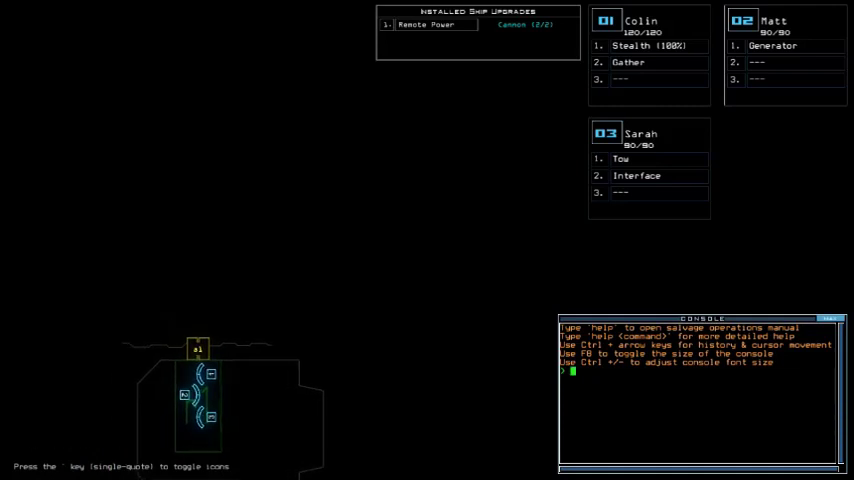
type("tatus")
key("Return")
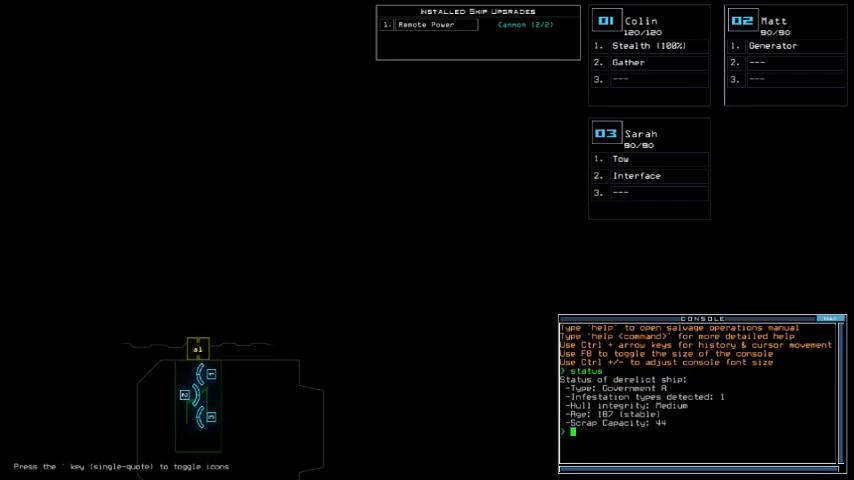
- Swap the Stealth and Gather modules onto Sarah's drone 3
key("Tab")
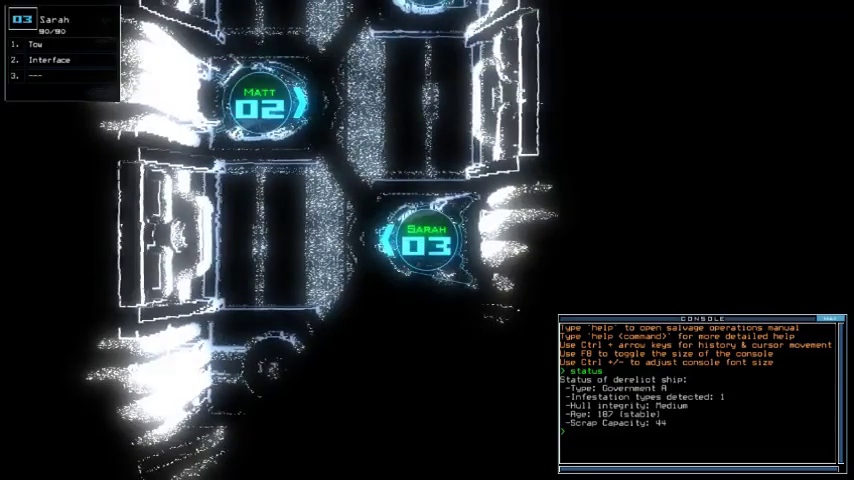
type("swap")
key("Return")
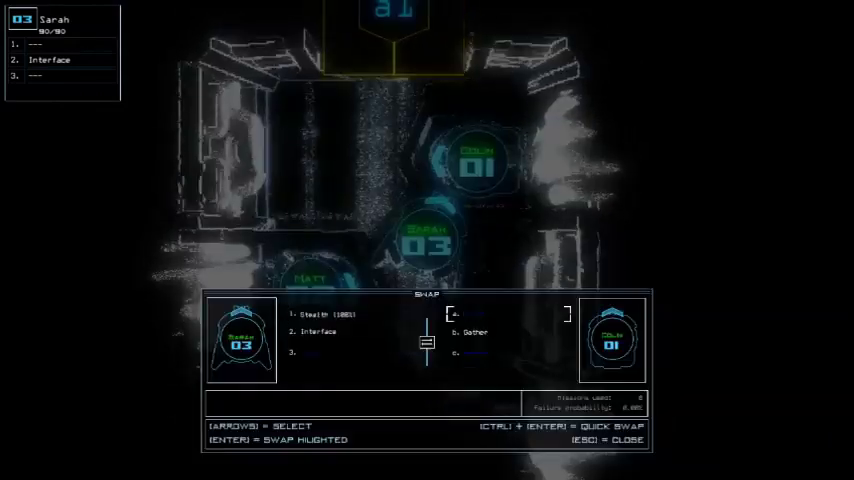
key("ctrl+Return")
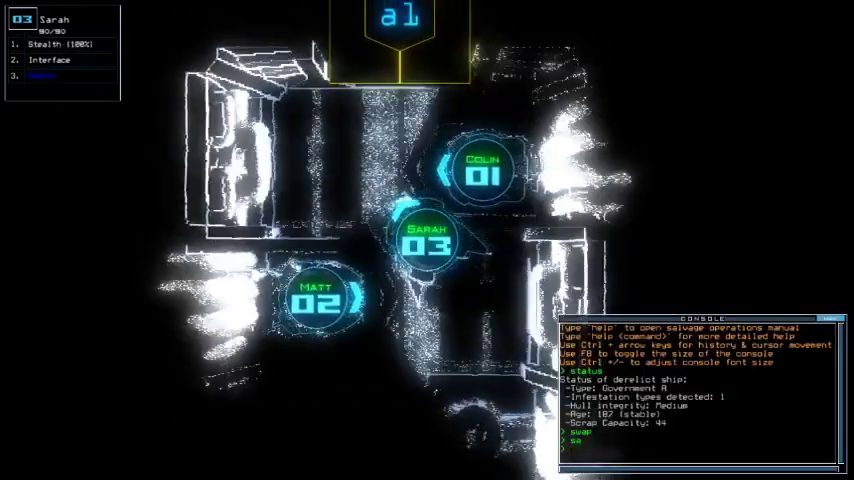
type("a")
- Review the alias list, then run the 'go' alias to send Matt and Sarah aboard
key("Return")
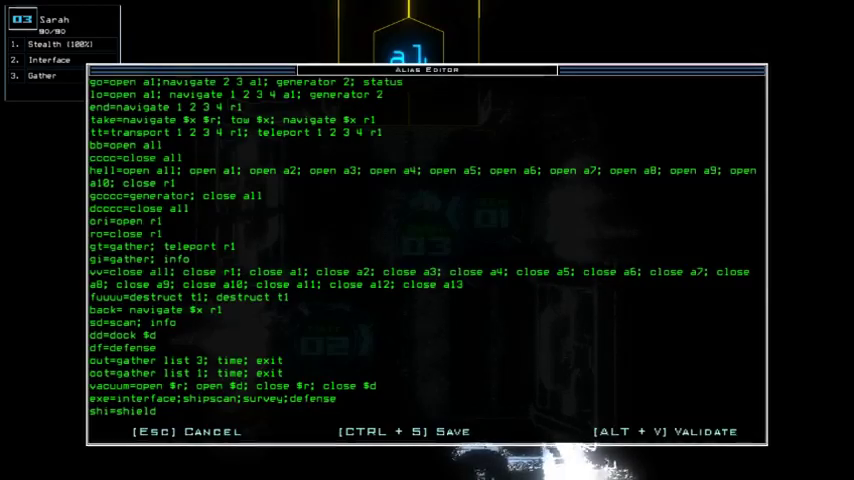
key("Escape")
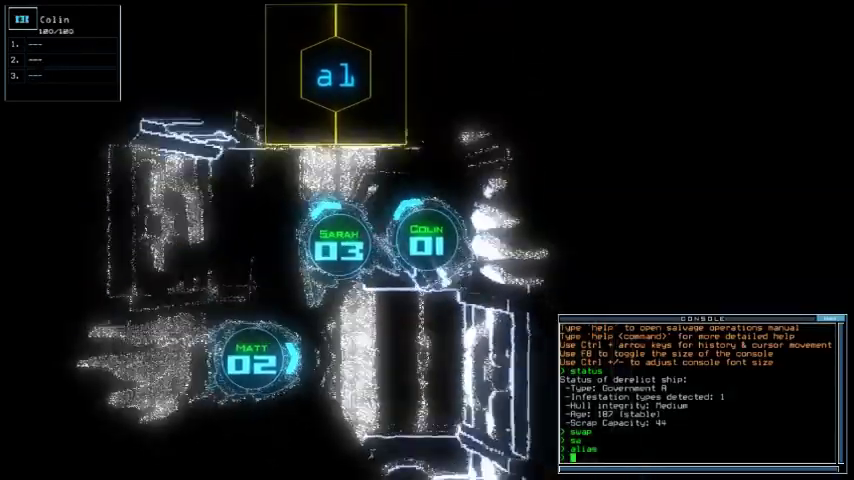
key("2")
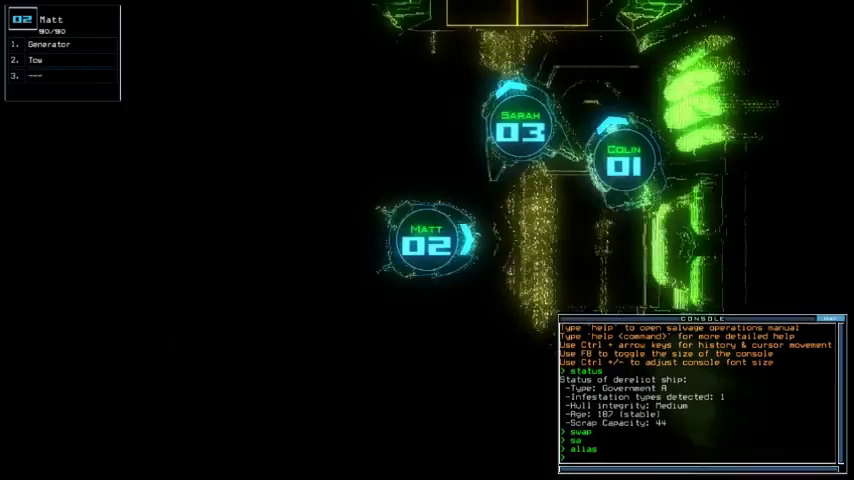
key("3")
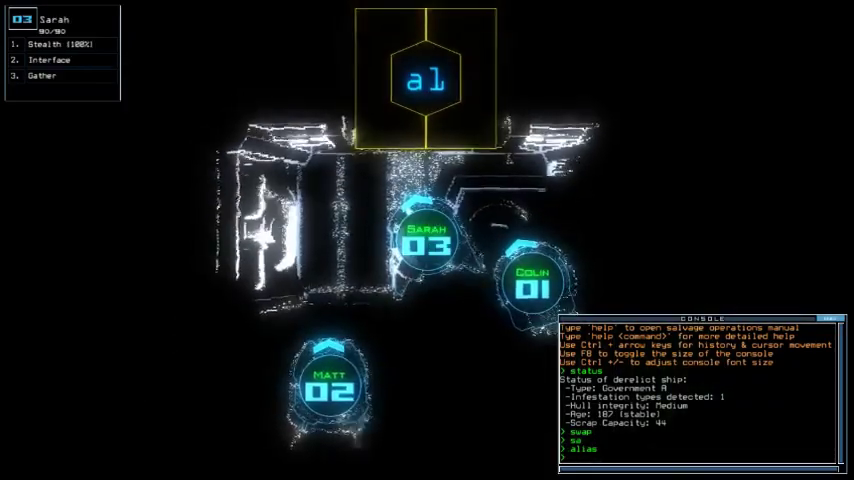
type("go")
key("Return")
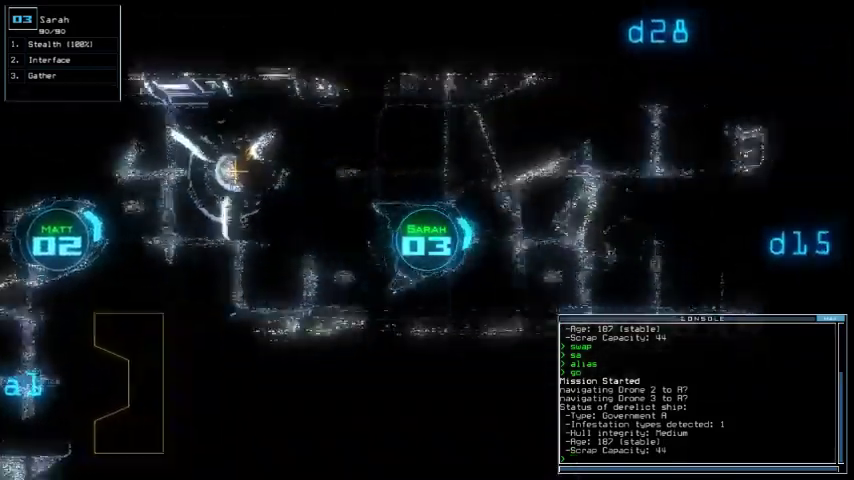
- Power the derelict, turn defenses off, and disconnect Sarah from the interface
key("2")
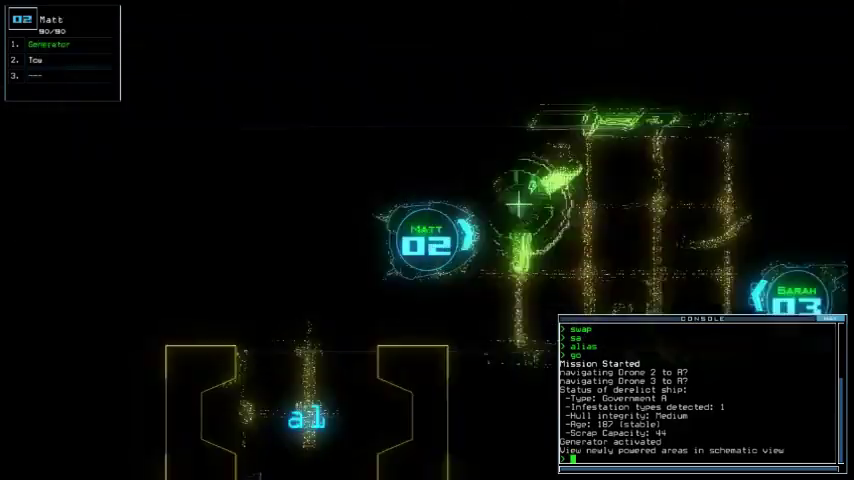
key("3")
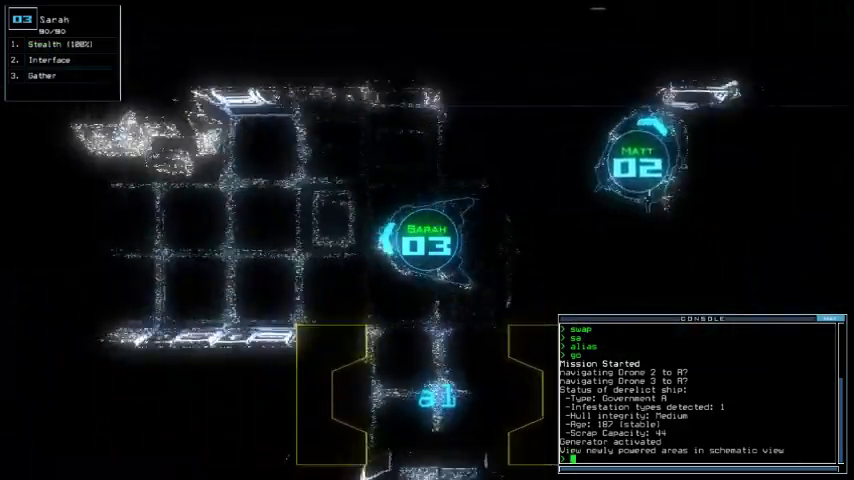
type("exe")
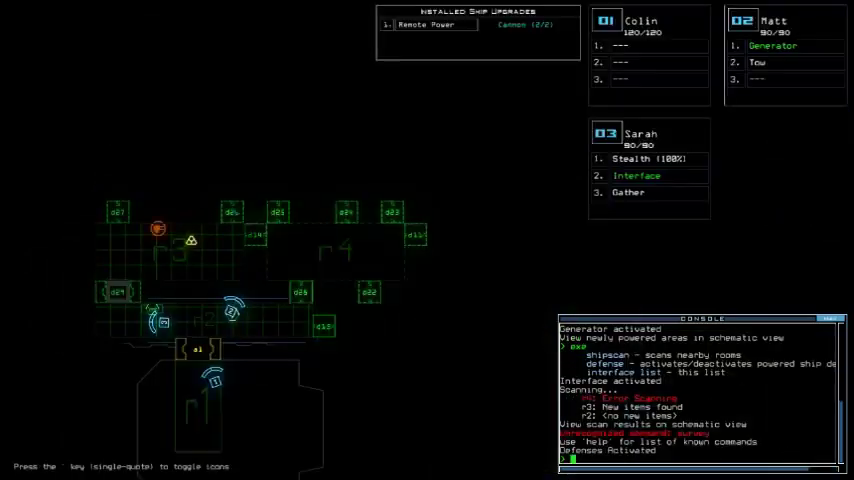
type("df")
key("Return")
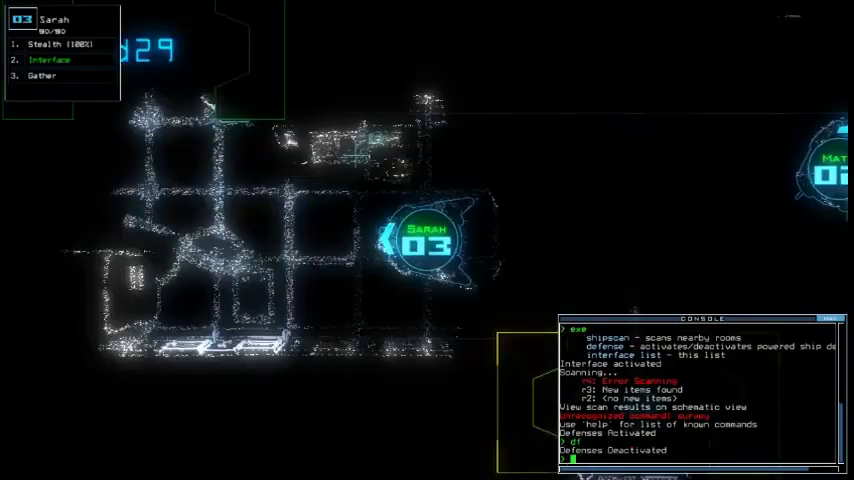
key("2")
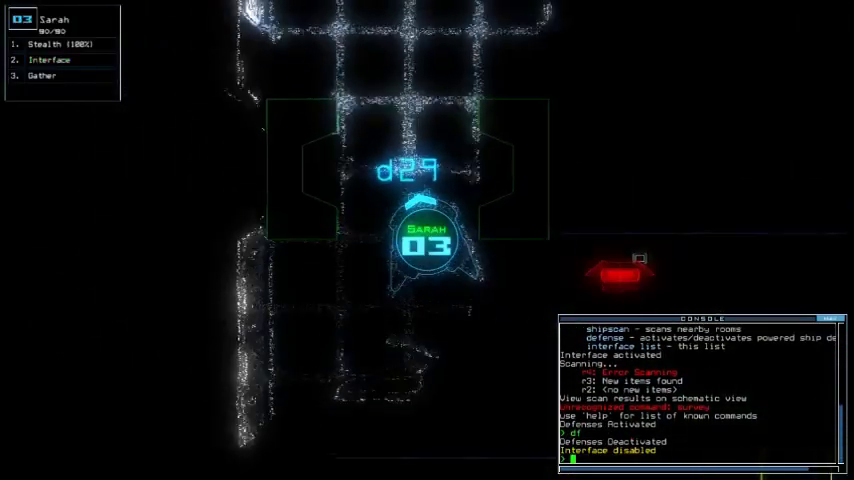
type("d15;d15")
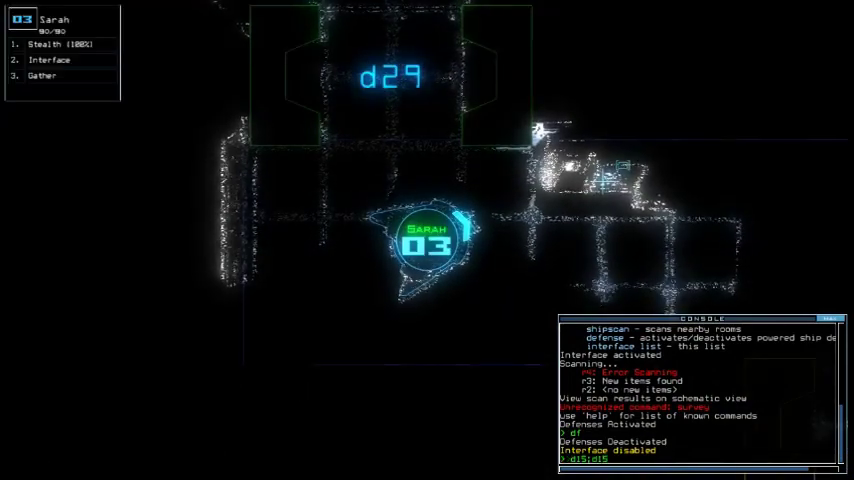
- Open d15, close all doors, gather scrap, then stealth Sarah toward door d14
key("Return")
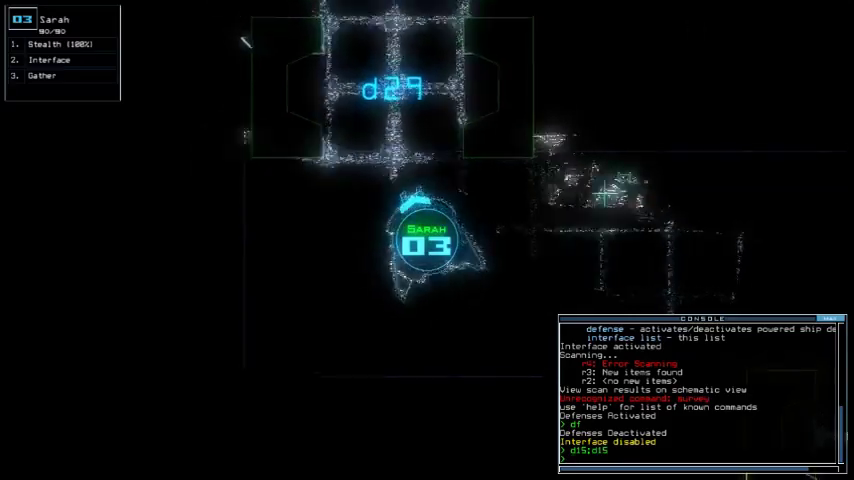
type("dc")
key("Return")
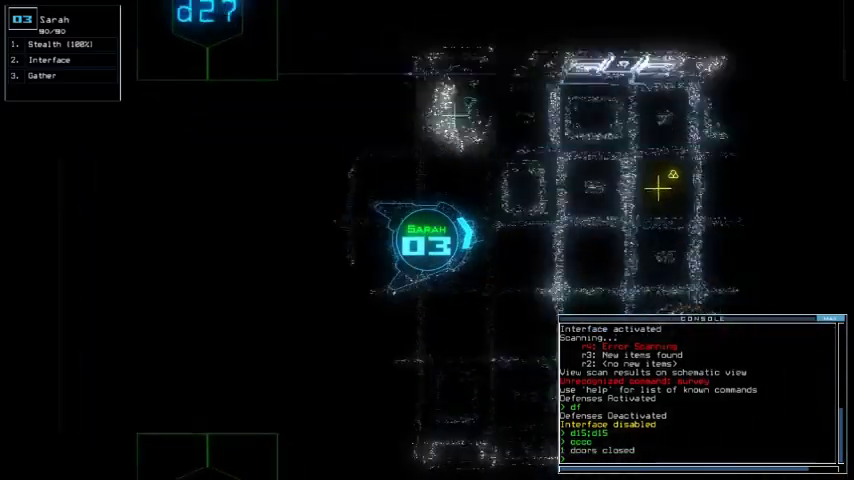
type("g")
key("Return")
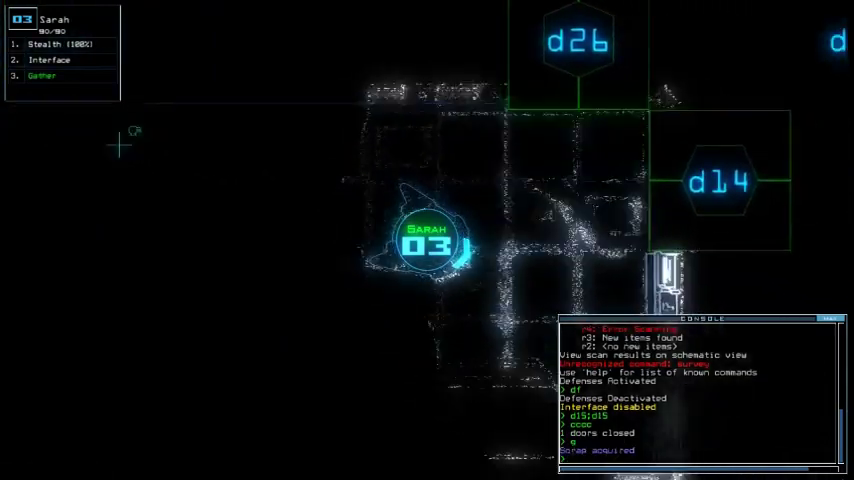
type("st;d14")
key("Return")
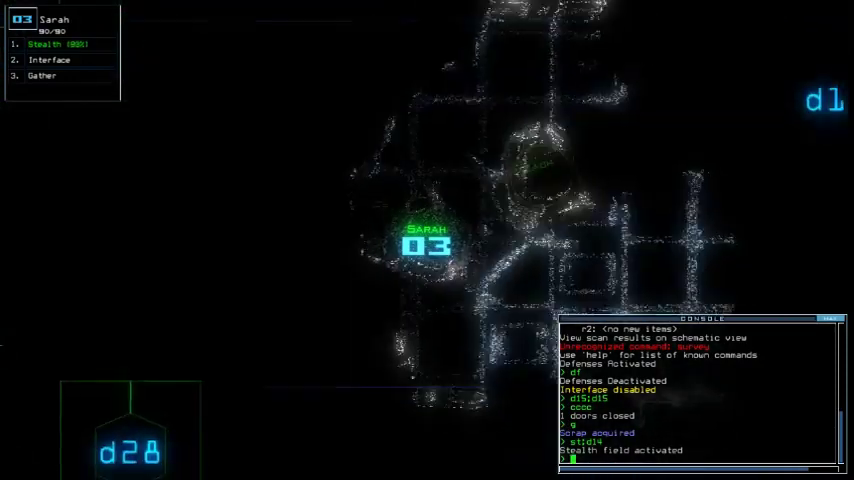
- Open door d22 for Sarah and switch off her stealth field
key("Tab")
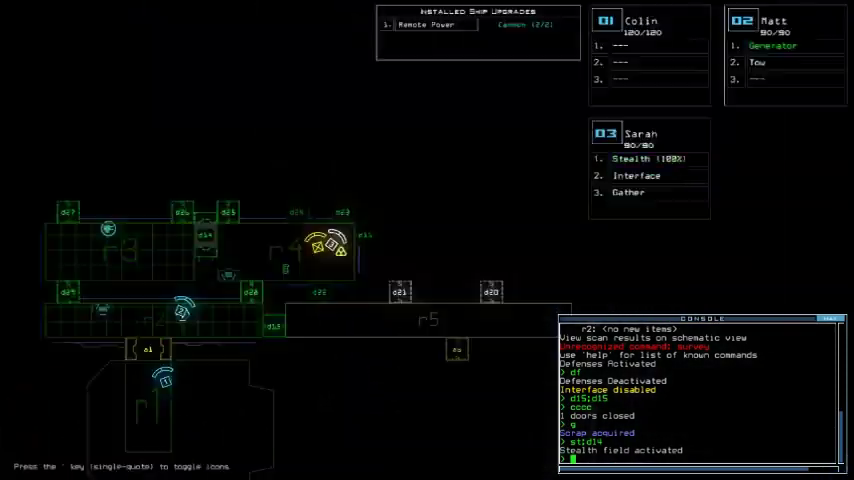
key("Tab")
type("d22")
key("Return")
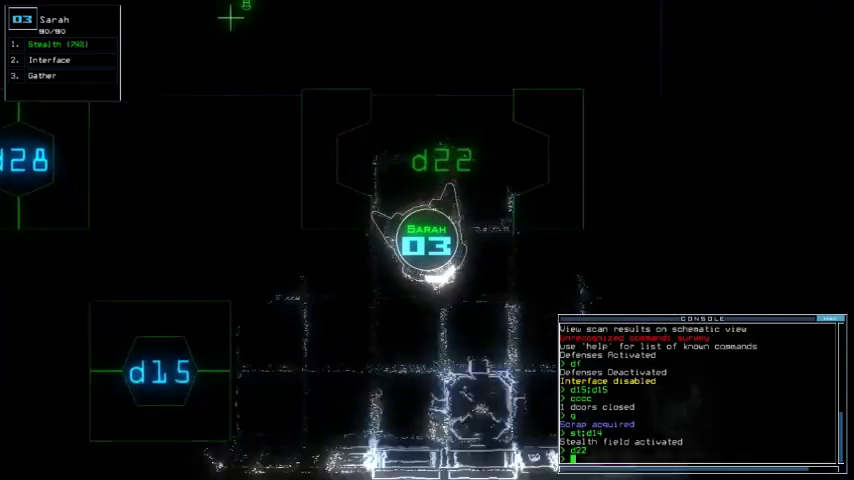
type("d22")
key("Return")
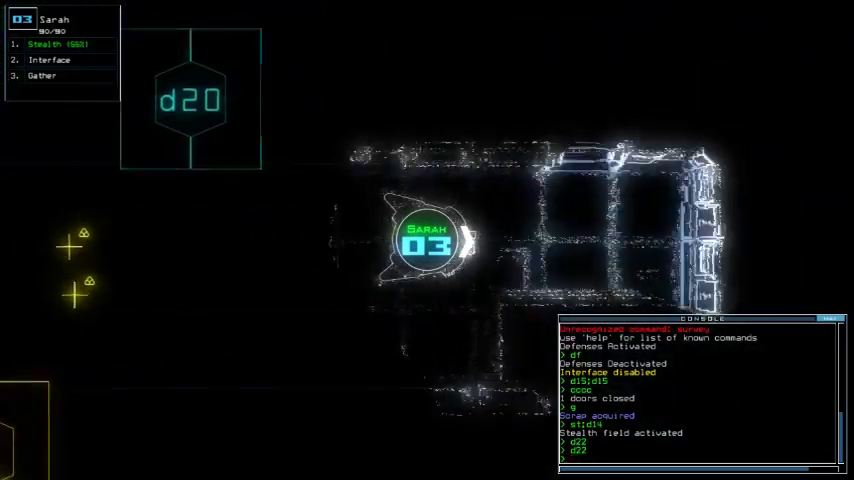
type("st")
key("Return")
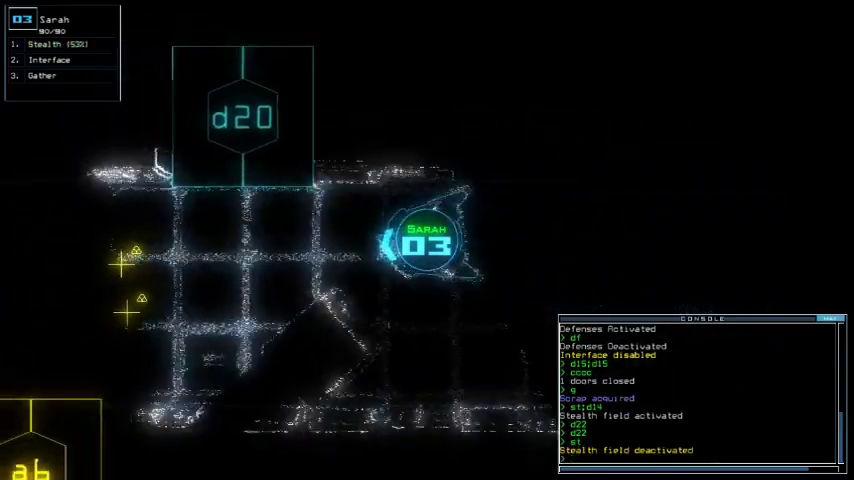
type("g")
- Collect the room's scrap, pass d22, gather fuel, and list the room's items
key("Return")
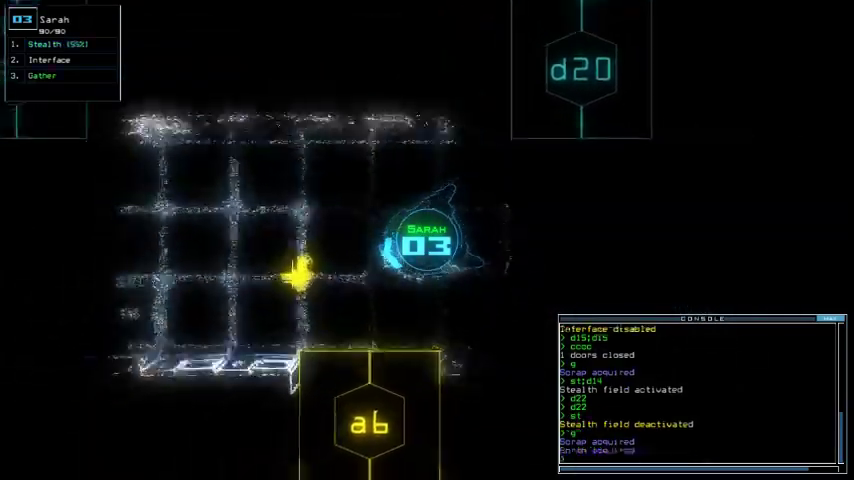
type("g")
key("Return")
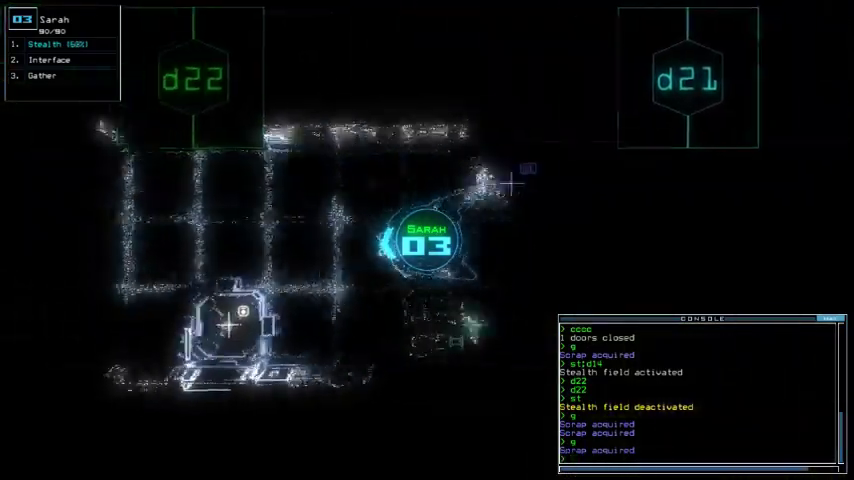
type("d22")
key("Return")
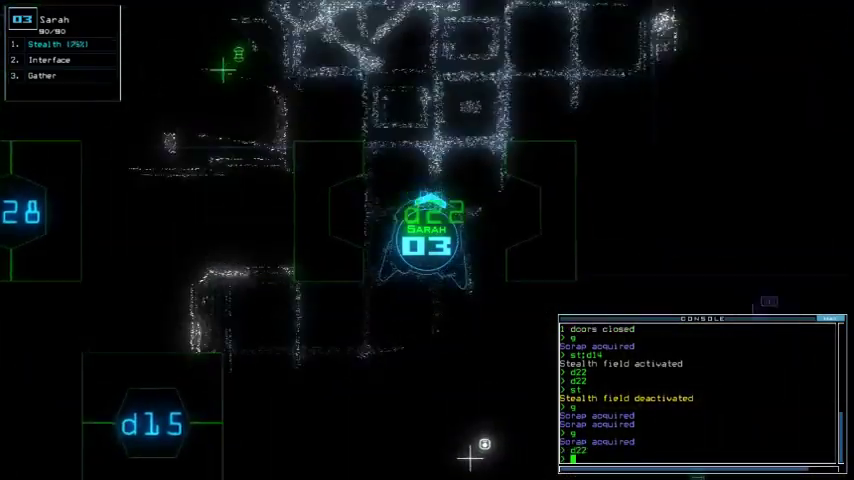
type("g")
key("Return")
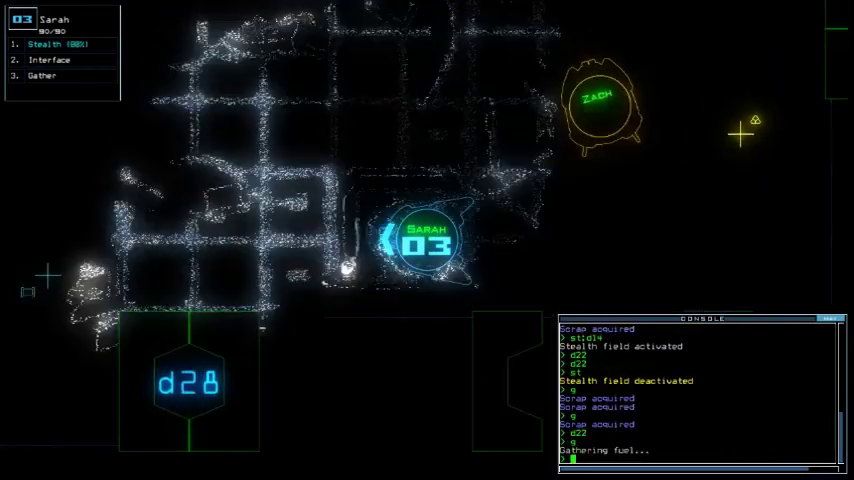
type("i")
key("Return")
type("swap")
- Trade drone 03's Interface upgrade for Scan on the swap screen
key("Return")
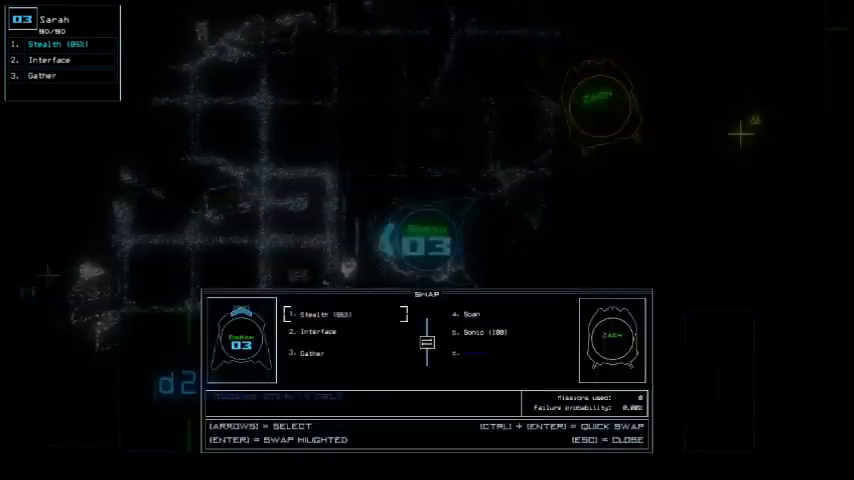
key("Escape")
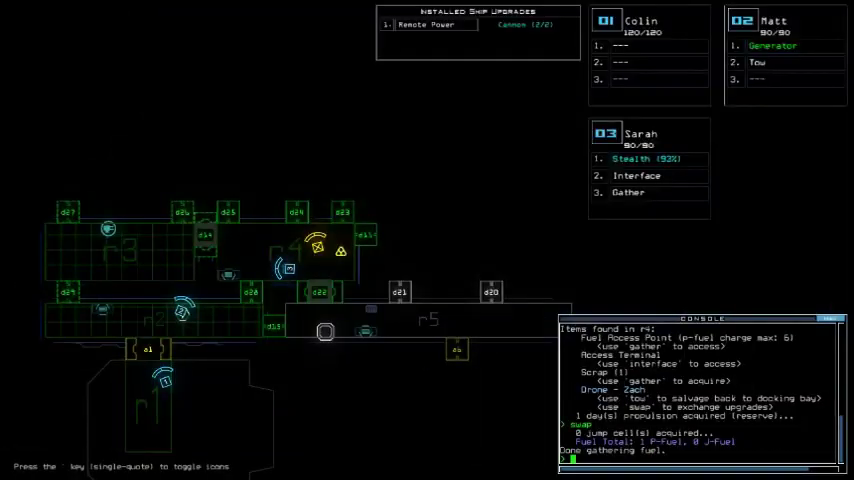
type("swap")
key("Return")
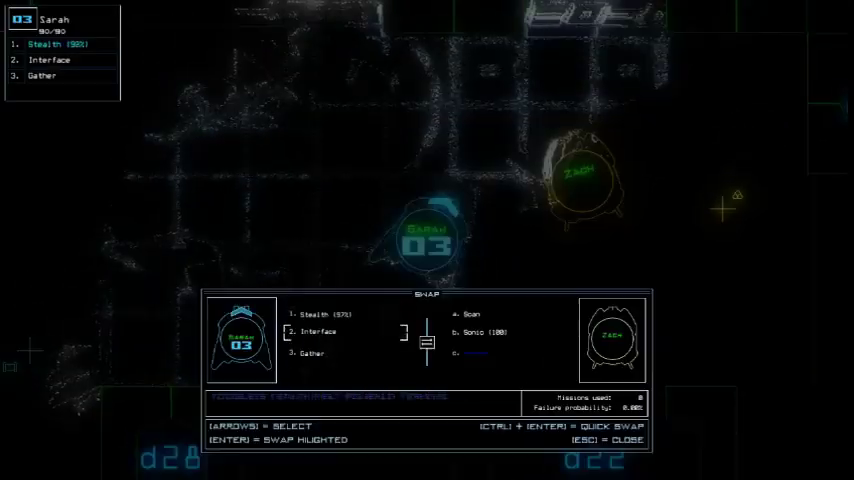
key("Up")
key("Return")
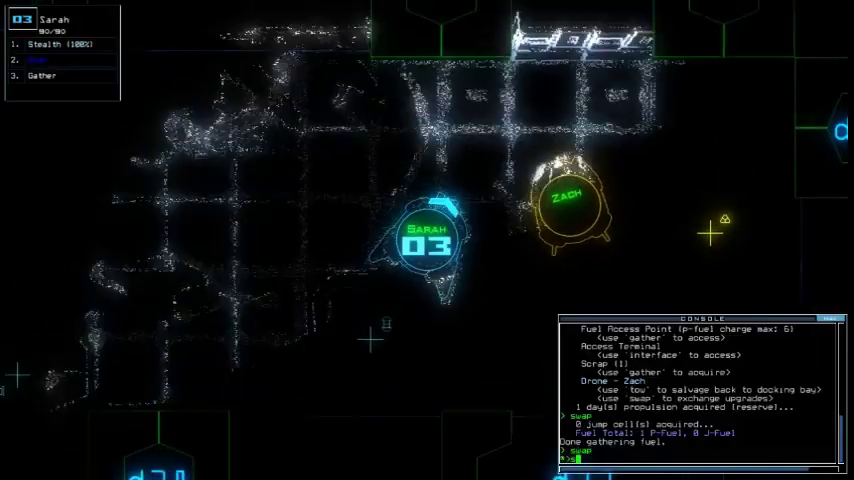
type("scan")
- Scan the nearby rooms twice and send drone 1 to room r2
key("Return")
key("Down")
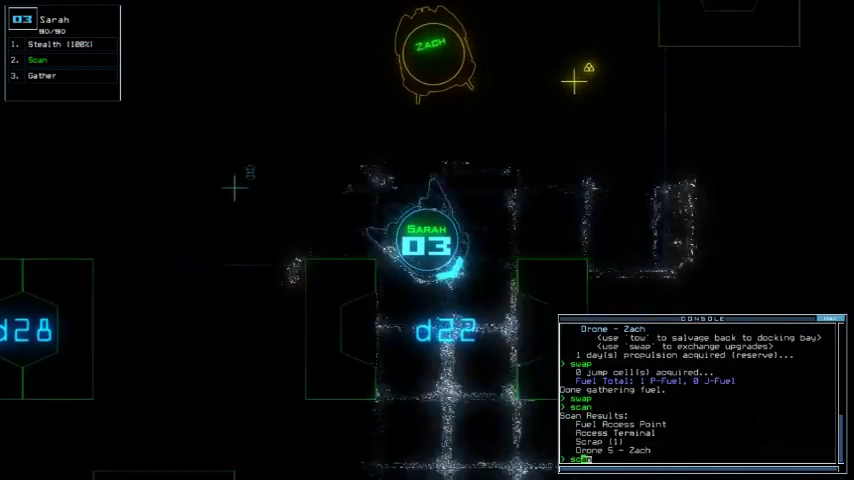
type("can")
key("Return")
type("navigate 1 2")
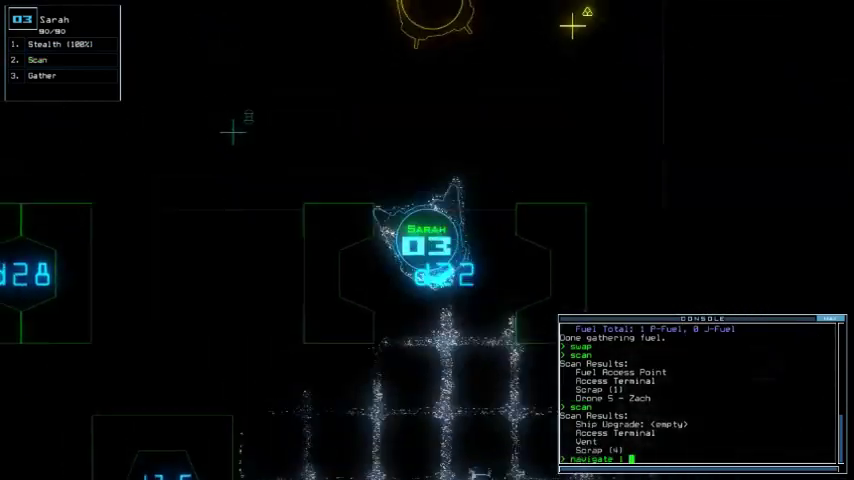
key("Return")
type("g")
- Grab the scrap, close surrounding doors, and stealth through door d11
key("Return")
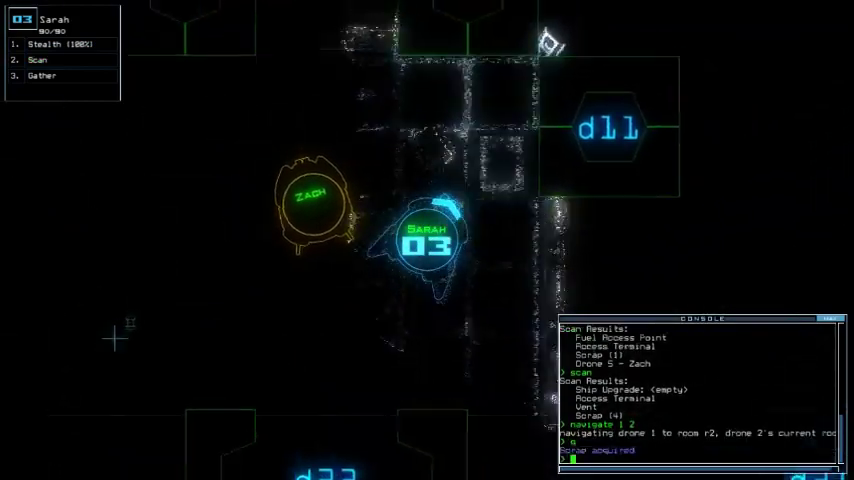
type("cccc")
key("Return")
type("s1:d11")
key("Return")
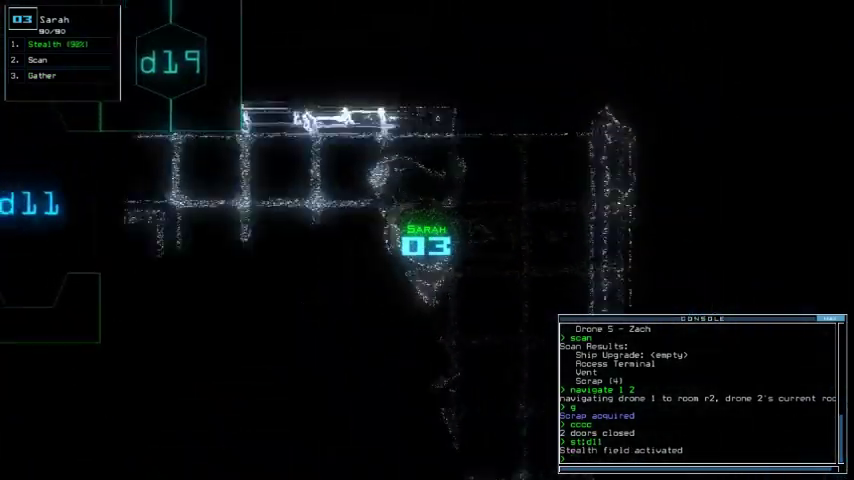
type("scan")
- Scan drone 03's room and move the Tow upgrade onto drone 01
key("Return")
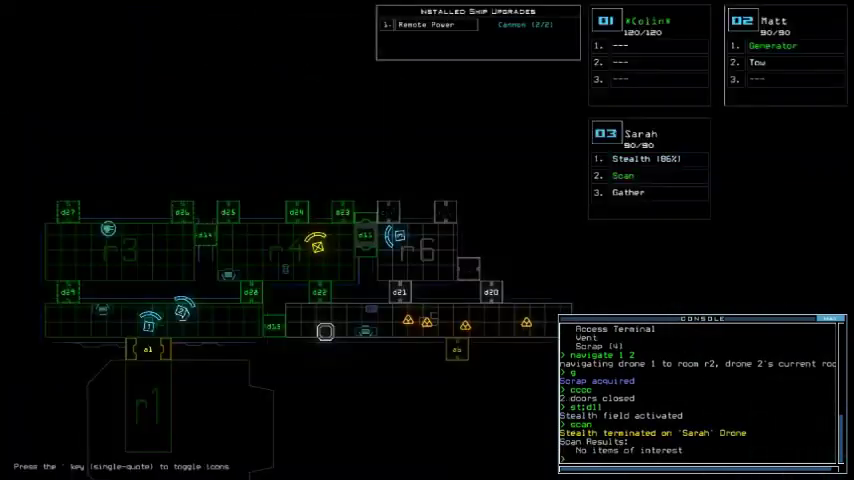
type("swap")
key("Return")
key("Right")
key("Down")
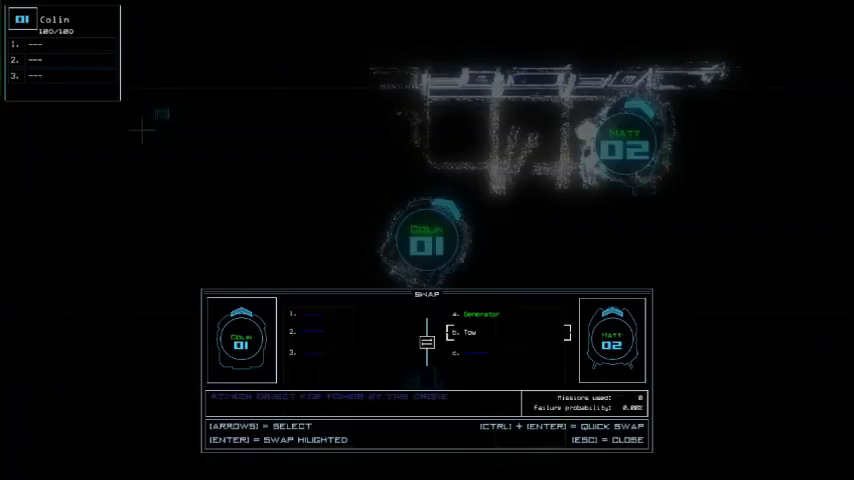
key("Return")
key("Escape")
type("d20")
- Open door d28, send drone 1 to r4, and open doors d23 and d24
key("Return")
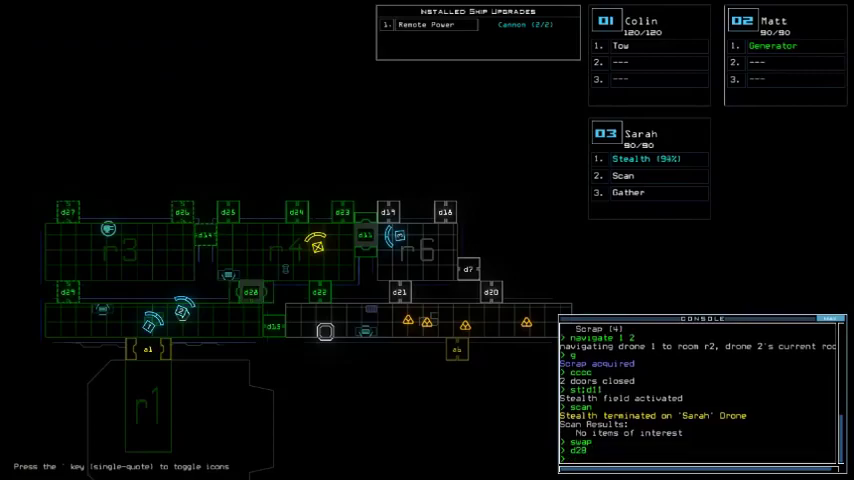
type("4")
key("Return")
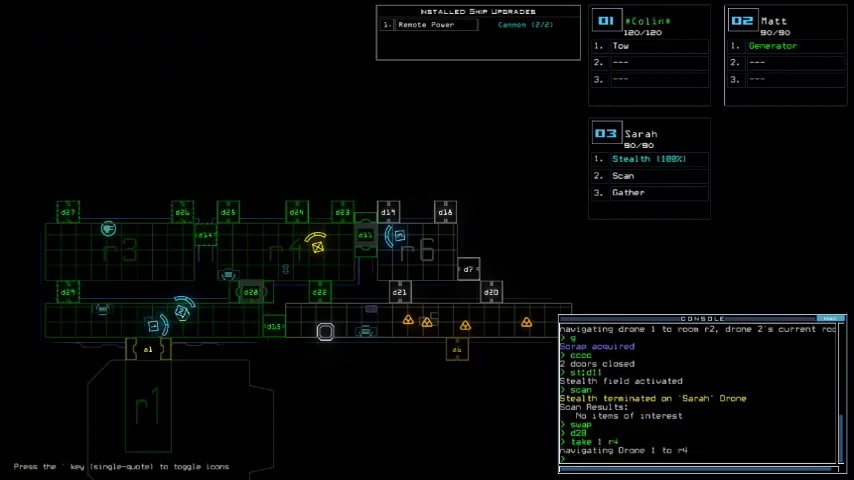
key("F3")
type("d23")
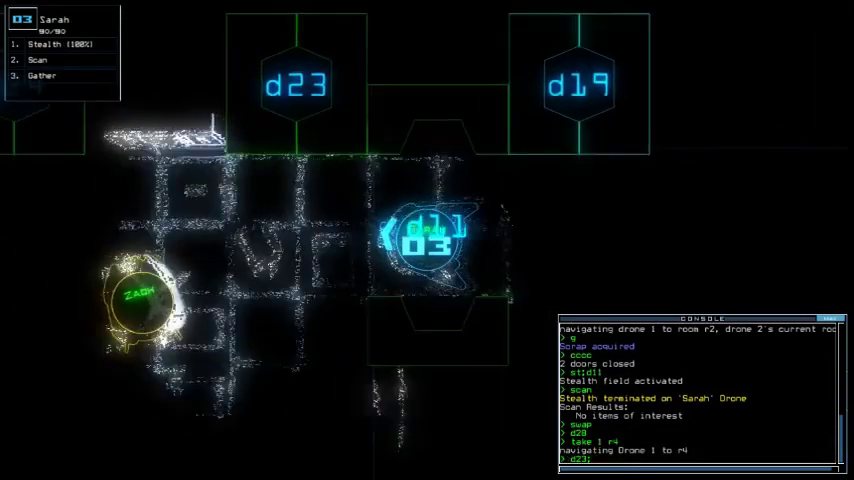
type(";c23")
key("Return")
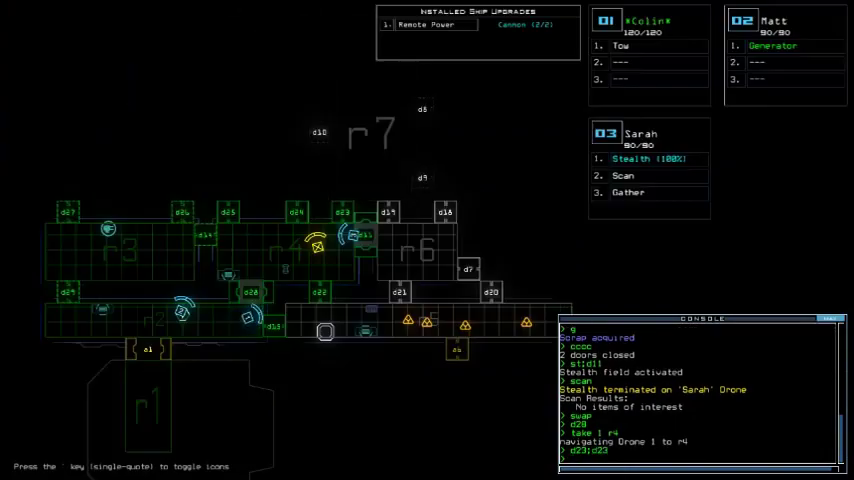
key("F3")
type("d3")
type("24")
key("Return")
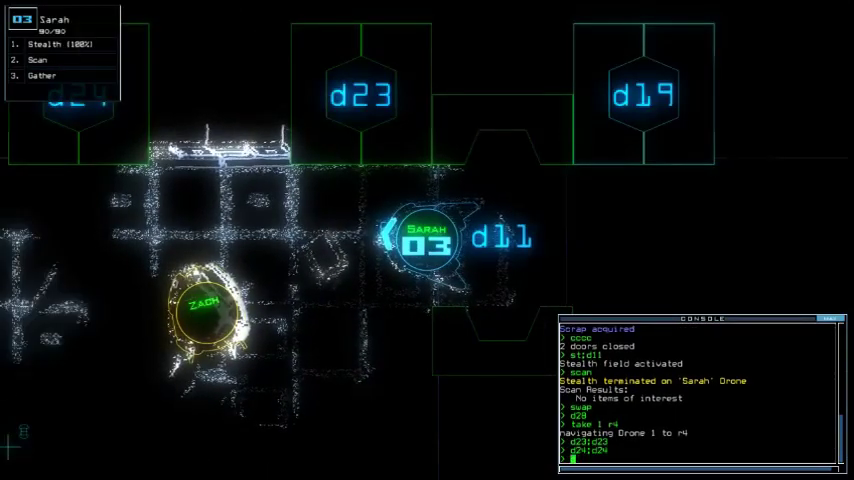
- Open doors d25 and d14 and send drone 2 back to the docking room
key("F3")
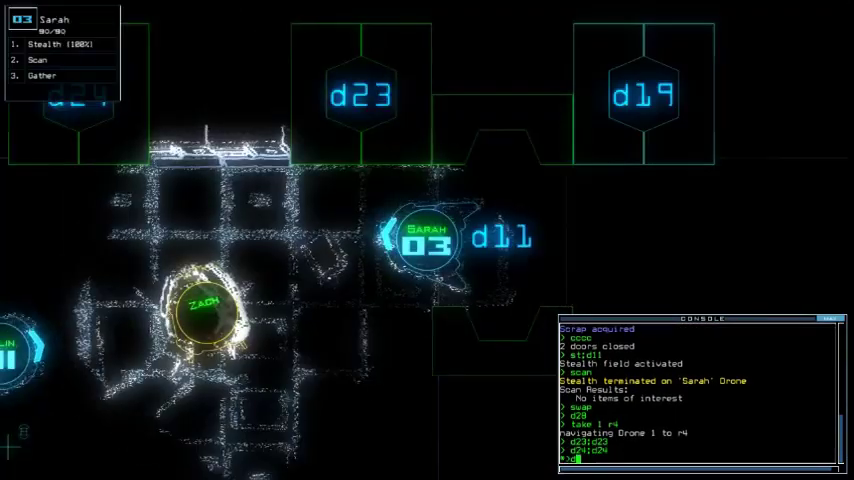
type("d25;d25")
key("Return")
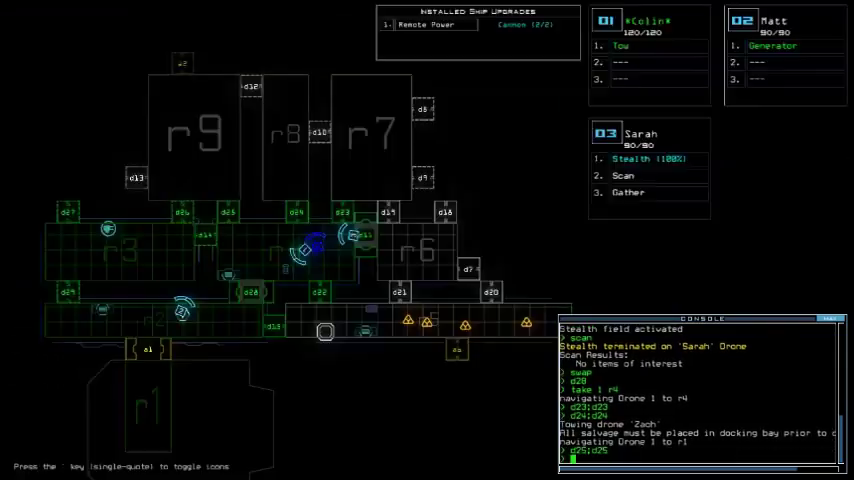
key("F3")
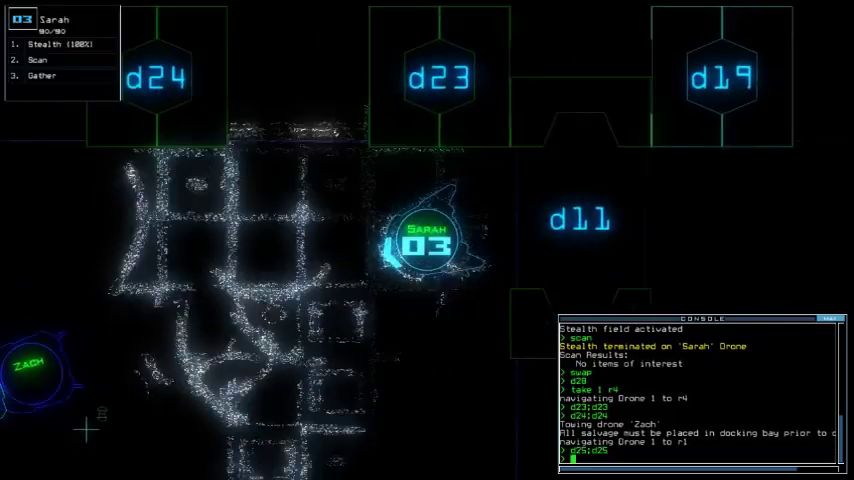
type("back")
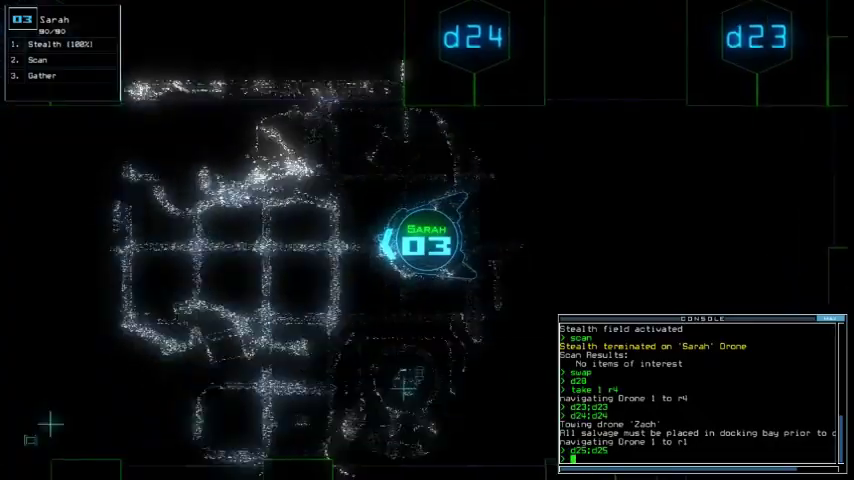
key("BackSpace")
key("BackSpace")
key("BackSpace")
type("d14")
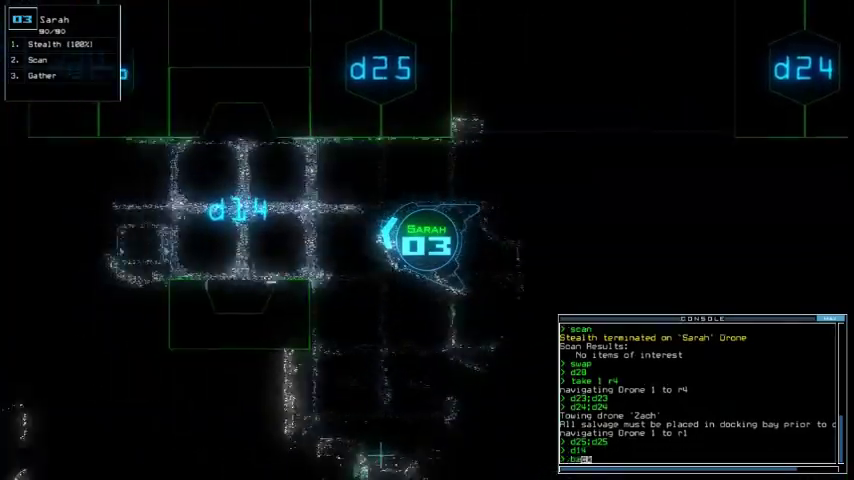
type("ck 2")
key("Return")
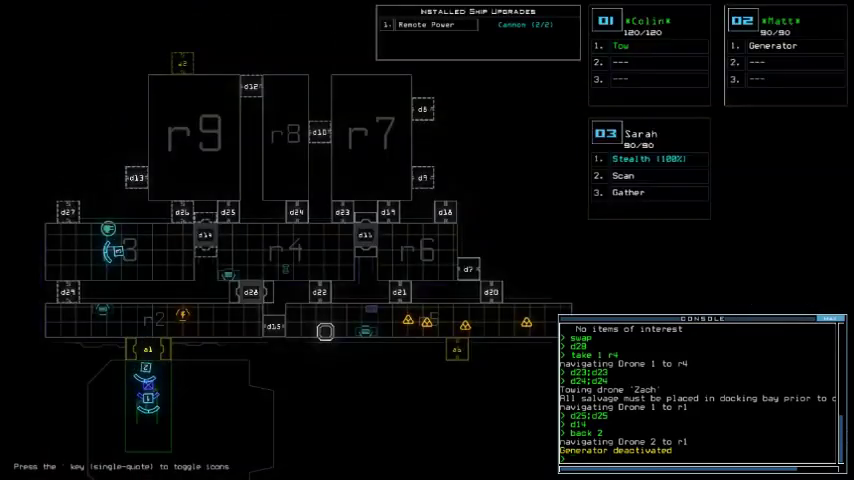
- Stop drone 01 towing, give Colin the Interface upgrade, and show the ship schematic
key("1")
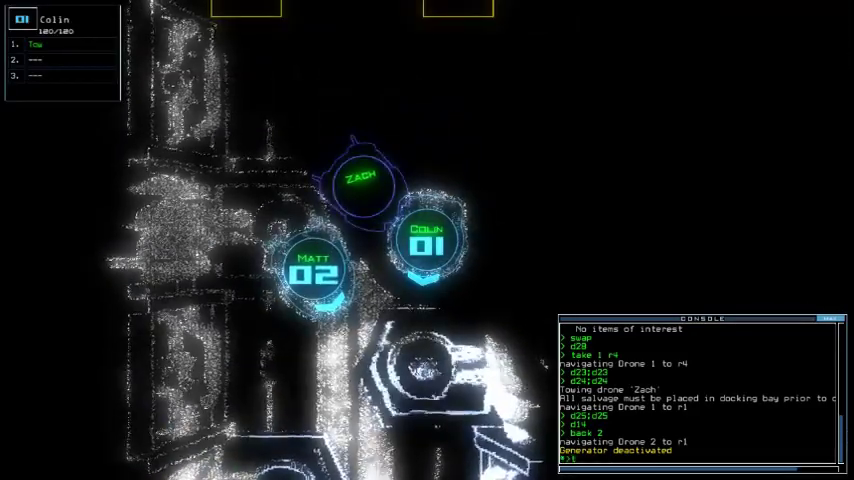
key("Return")
type("swap")
key("Return")
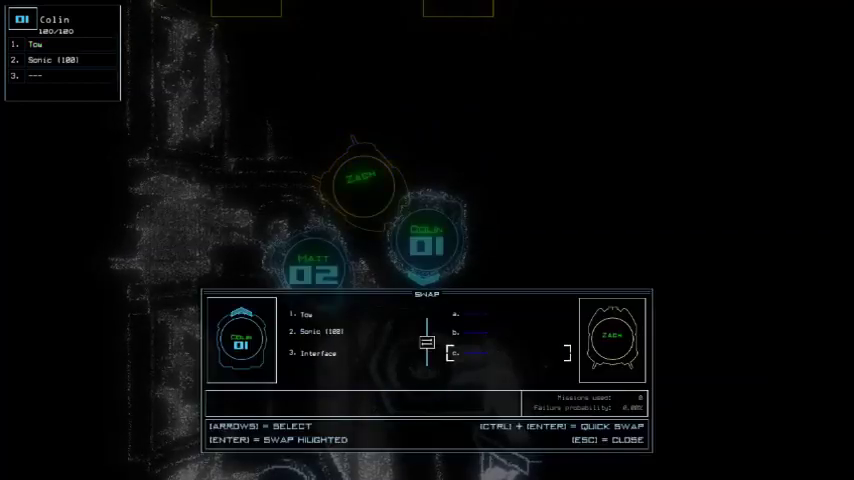
key("Return")
key("Escape")
key("2")
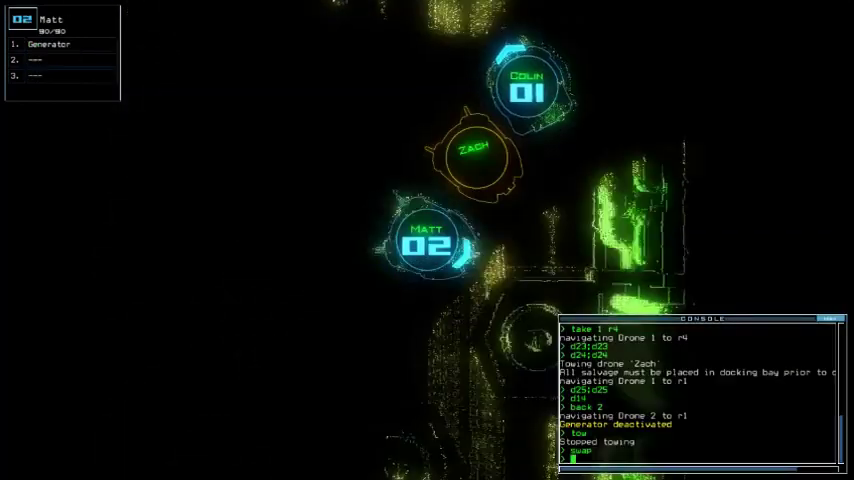
key("Tab")
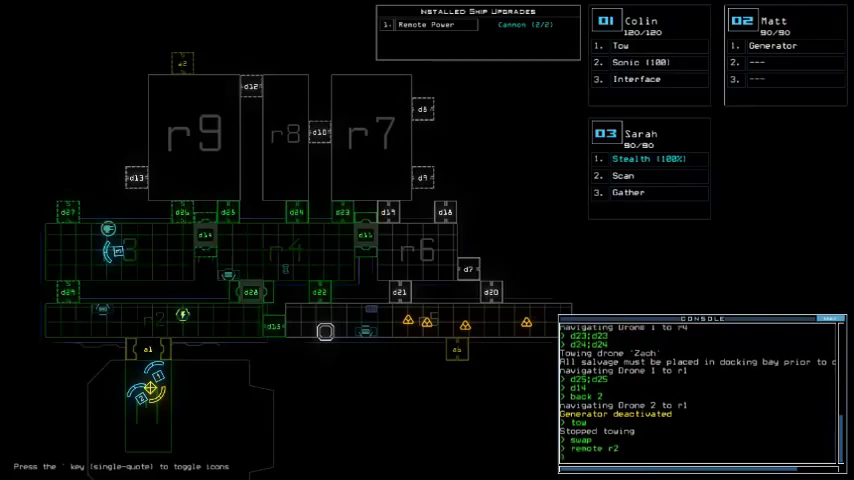
- Stealth Sarah through door d27, scan the room, and close nearby doors
key("3")
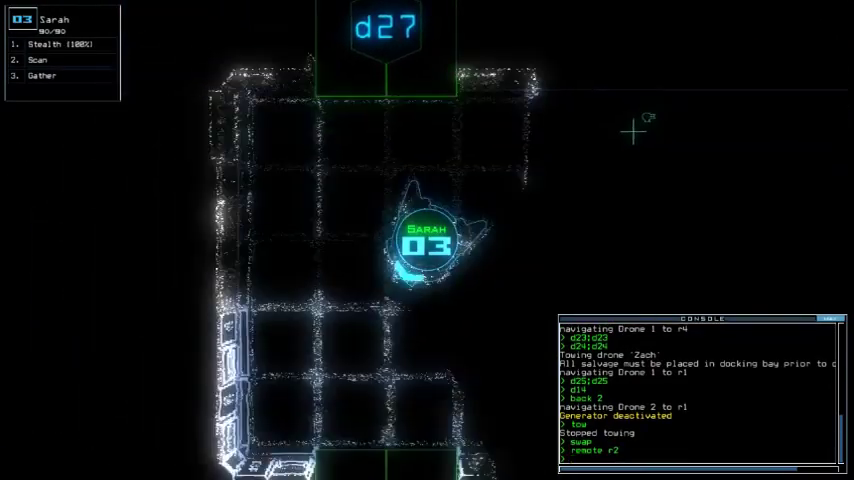
type("c")
key("Return")
type("co")
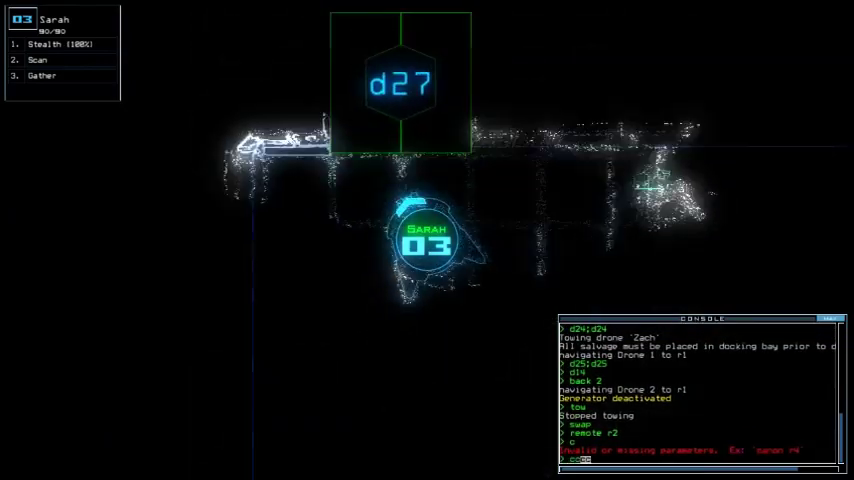
type("st;d27")
key("Return")
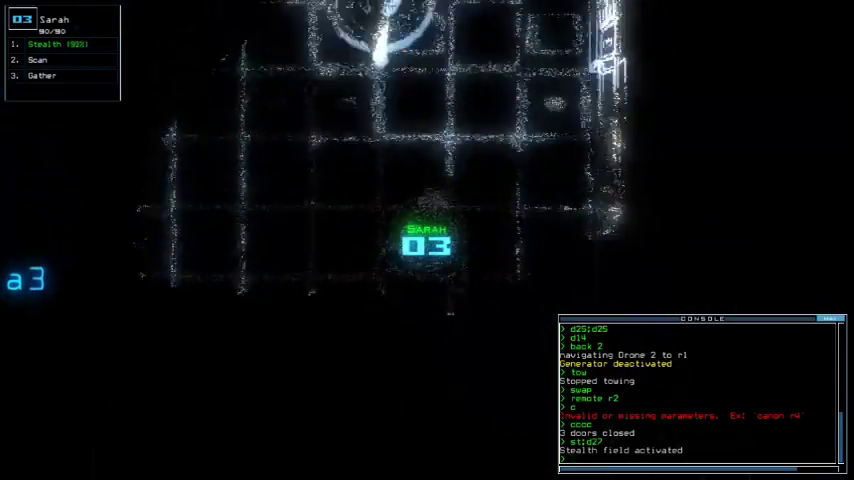
type("scan")
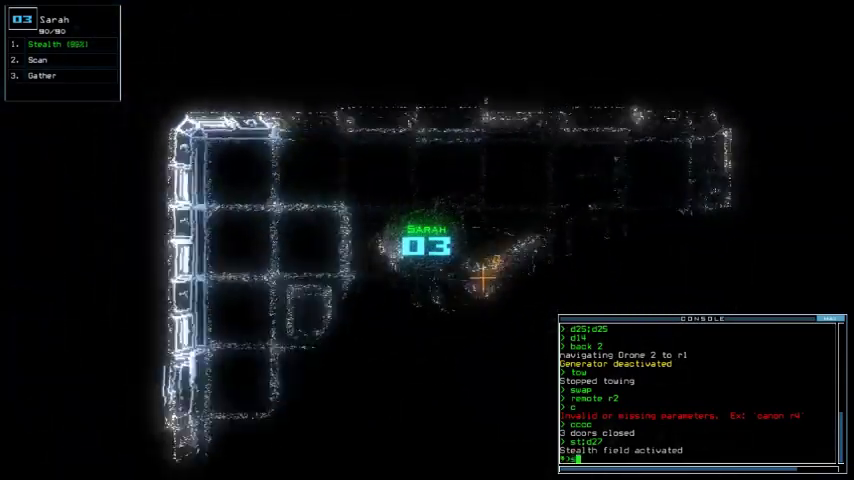
key("Return")
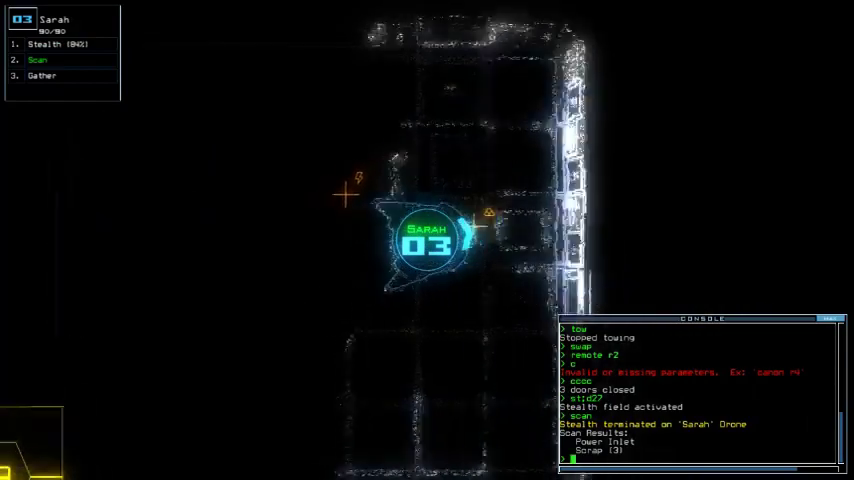
type("cccc")
key("Return")
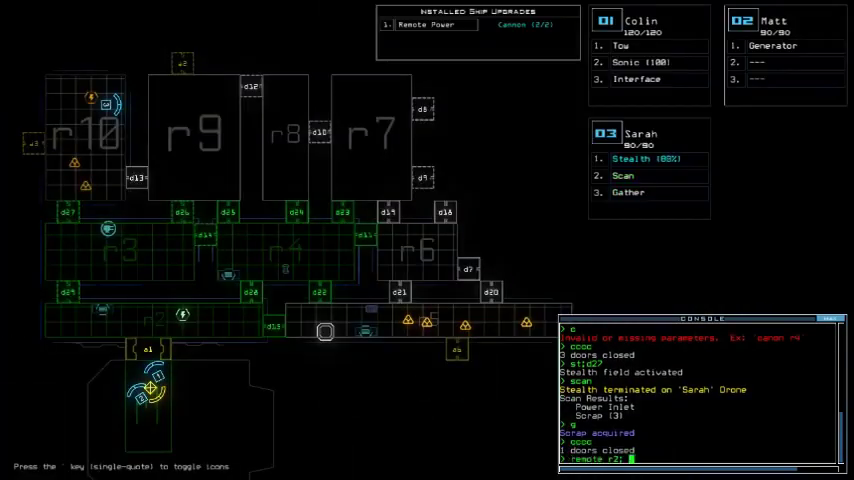
- Collect two scrap pieces, stealth Sarah to d13, and check mission time and status
key("Tab")
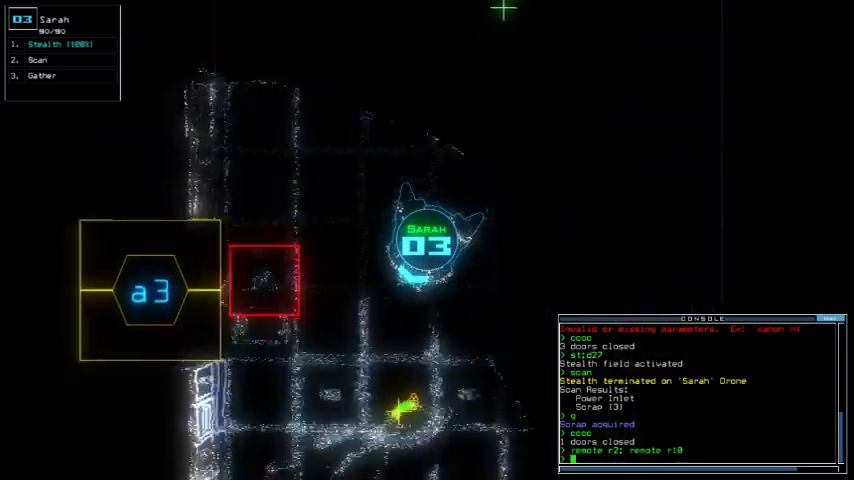
type("g")
key("Return")
type("g")
key("Return")
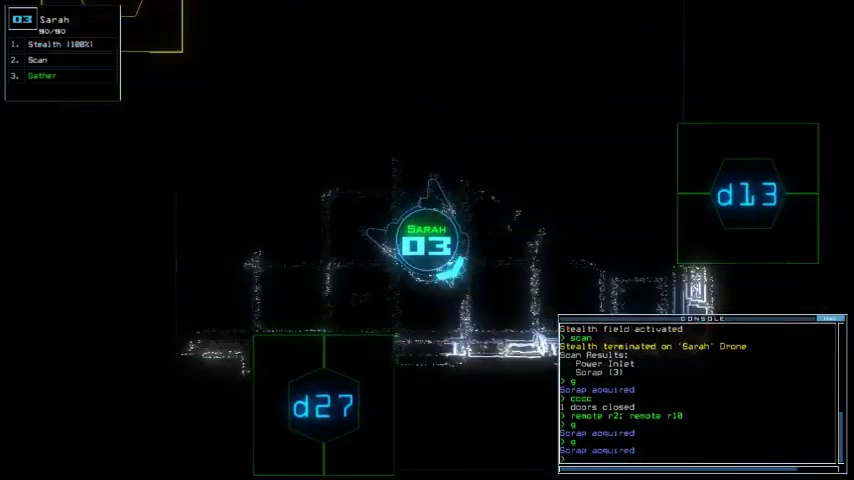
key("Up")
key("Left")
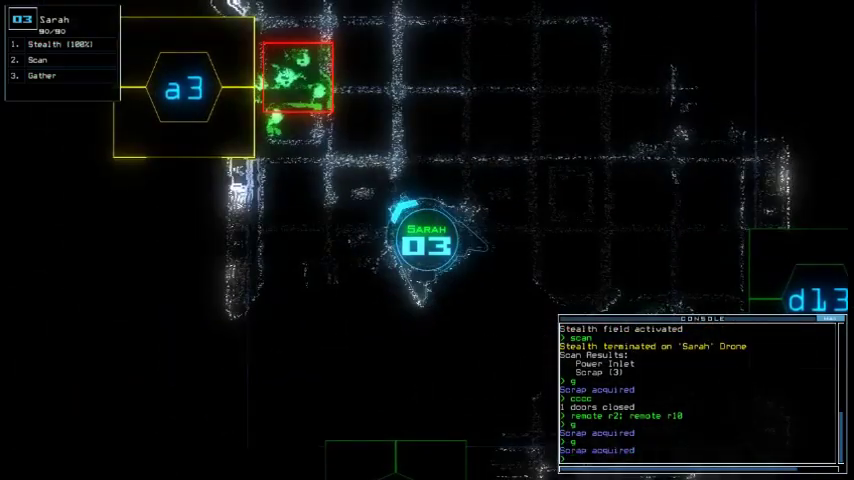
type("st:d13")
key("Return")
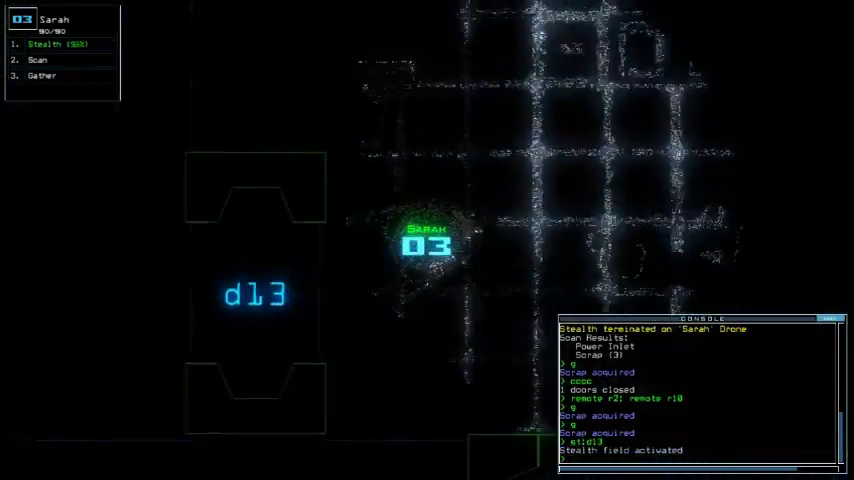
key("Return")
type("status")
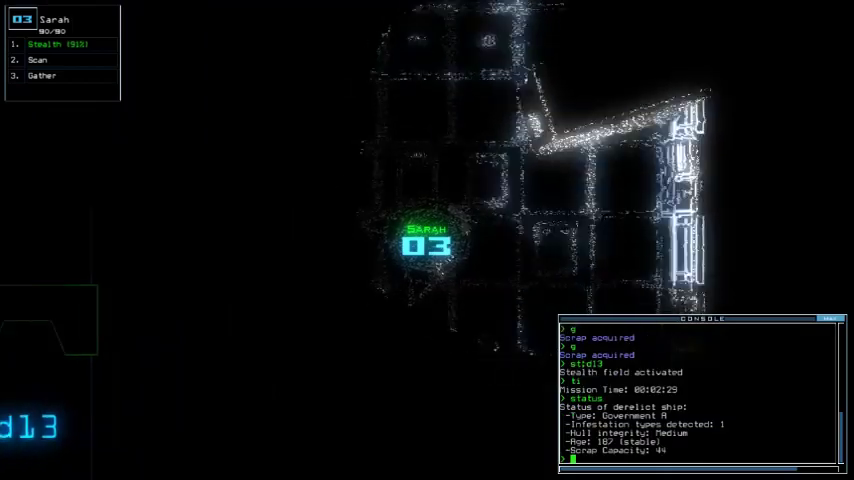
type("can")
- Scan r9, grab two scrap, and close doors behind Sarah via d12 toward d26
key("Return")
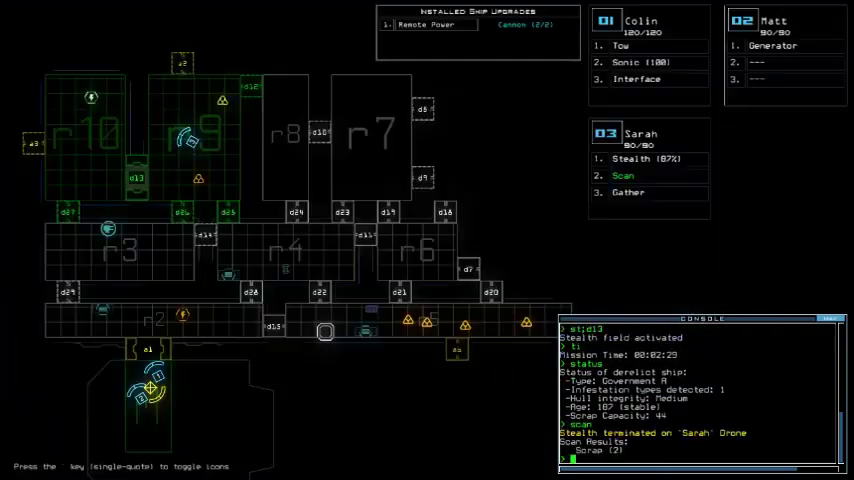
key("Tab")
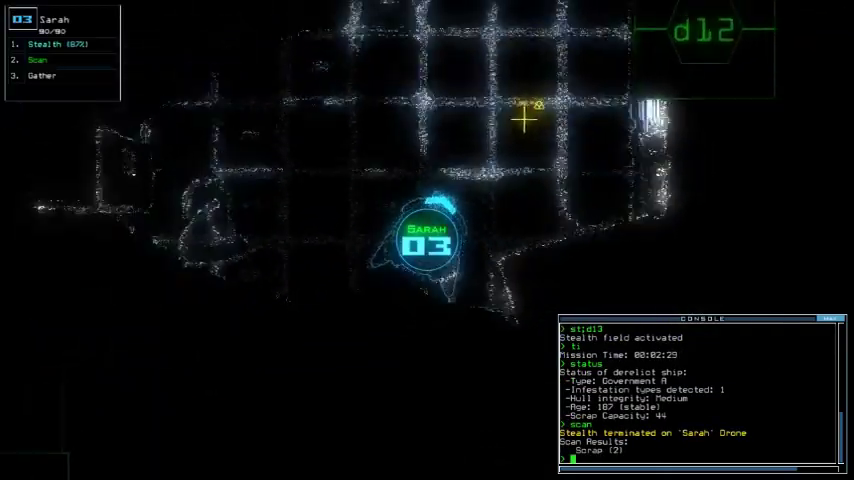
key("s")
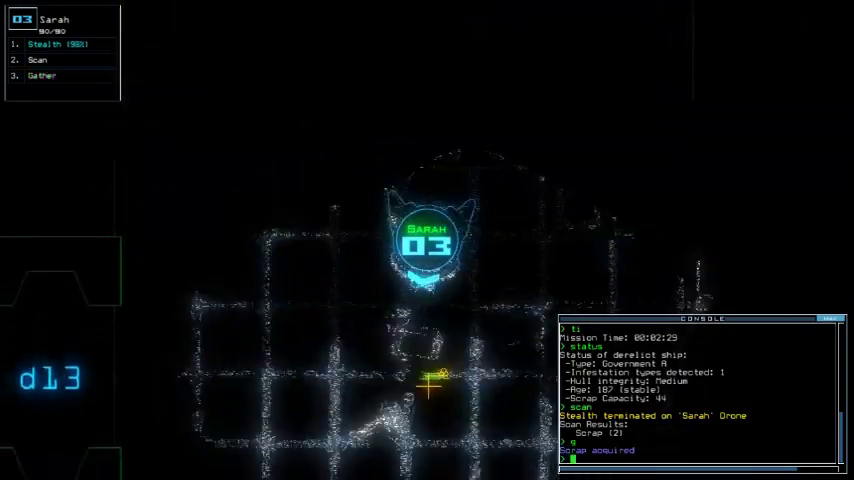
type("g")
key("Return")
type("cccc")
key("Return")
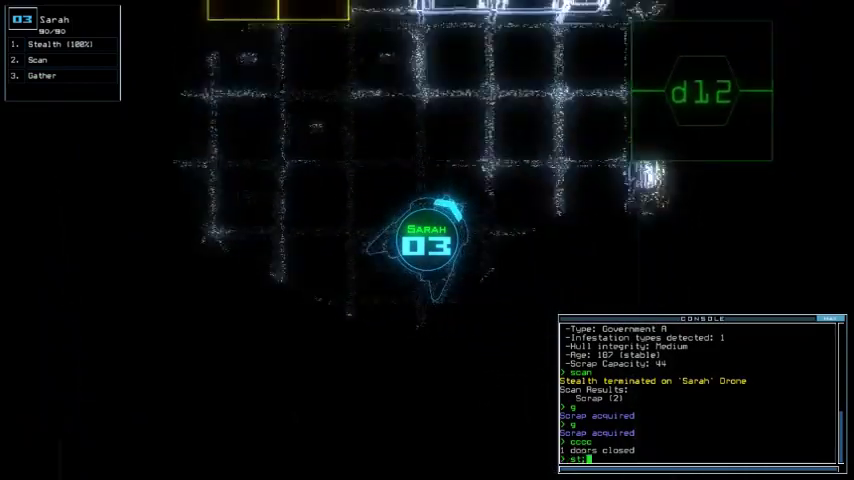
type("d12")
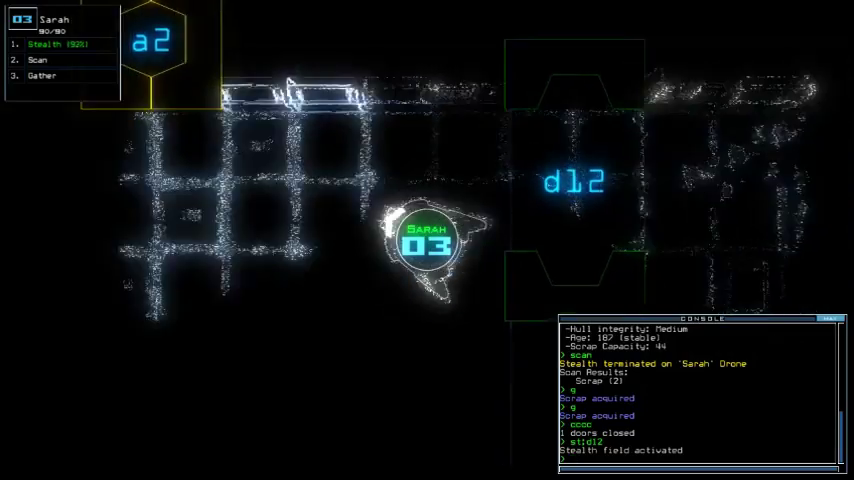
type("cccc")
key("Return")
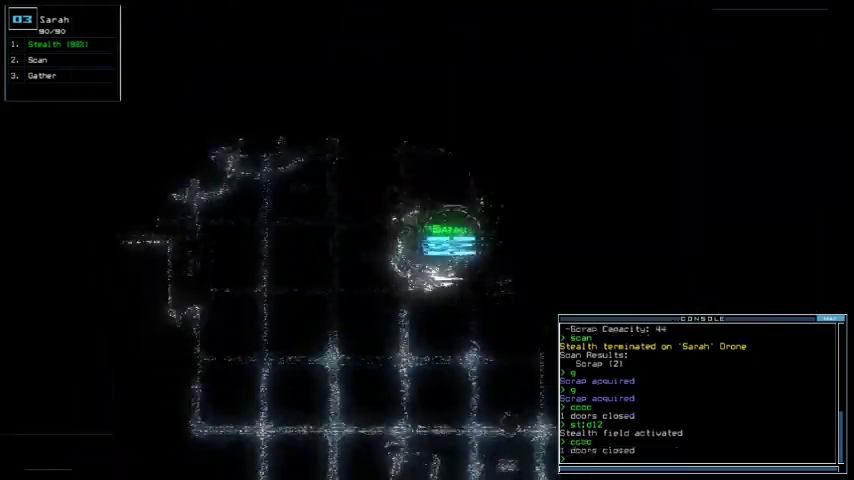
type("d")
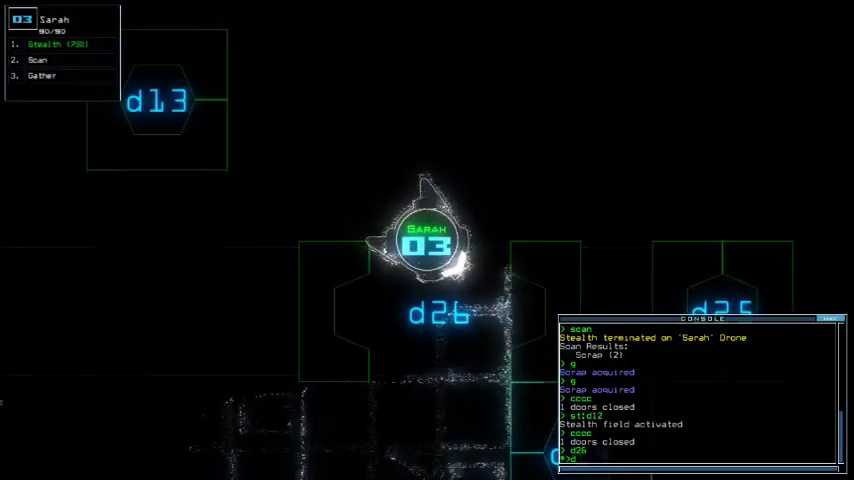
type("25")
- Send Sarah to door d25, close doors behind her, and drop stealth
key("Return")
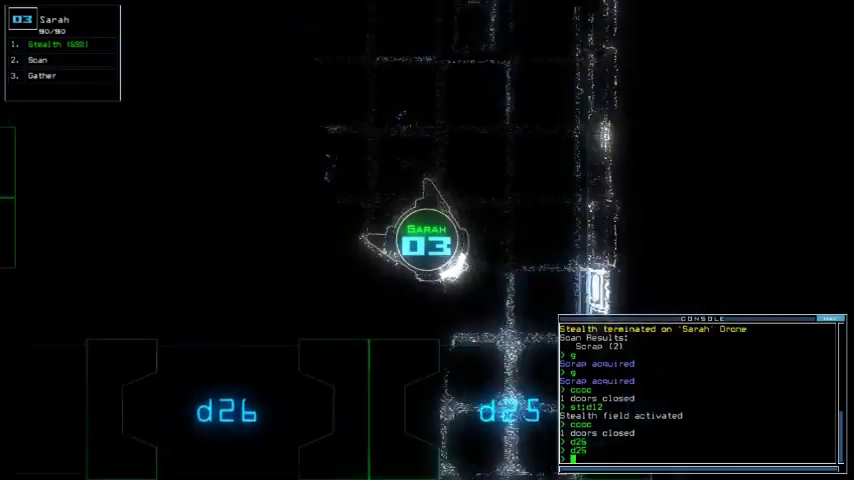
type("c")
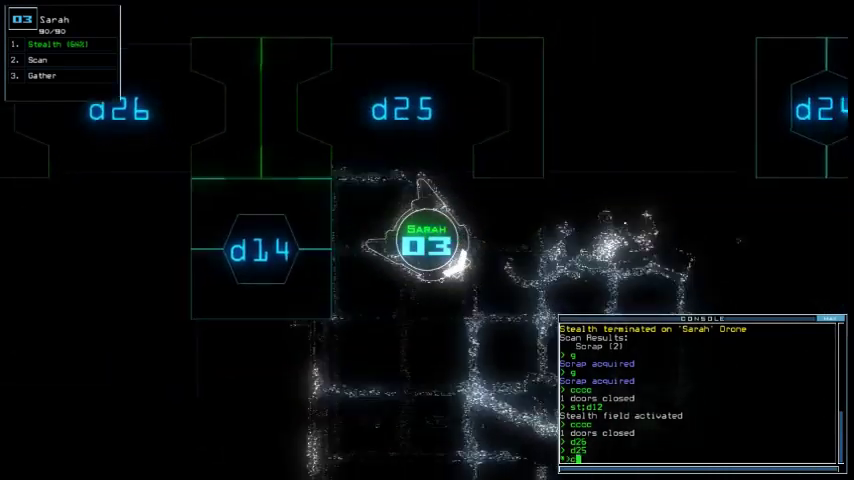
type("ccc")
key("Return")
type("st")
key("Return")
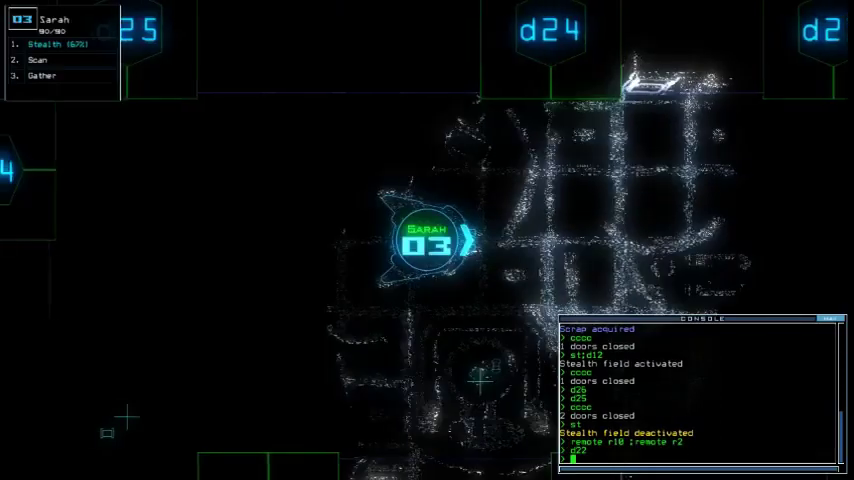
type("d23")
- Open d22 and d23, collect more scrap, and re-dock toward airlock a6
key("Return")
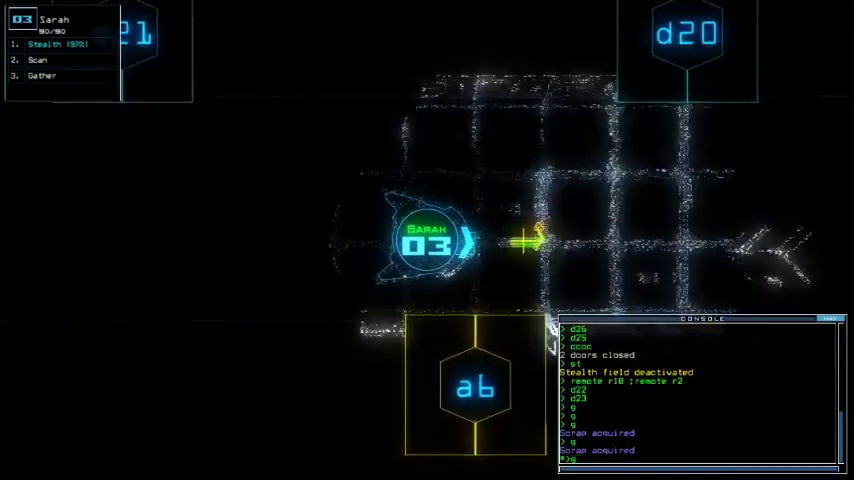
key("Return")
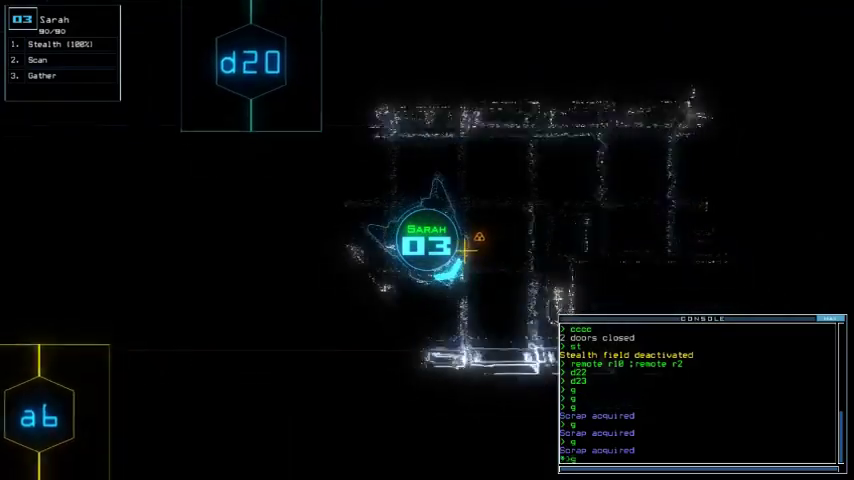
key("Left")
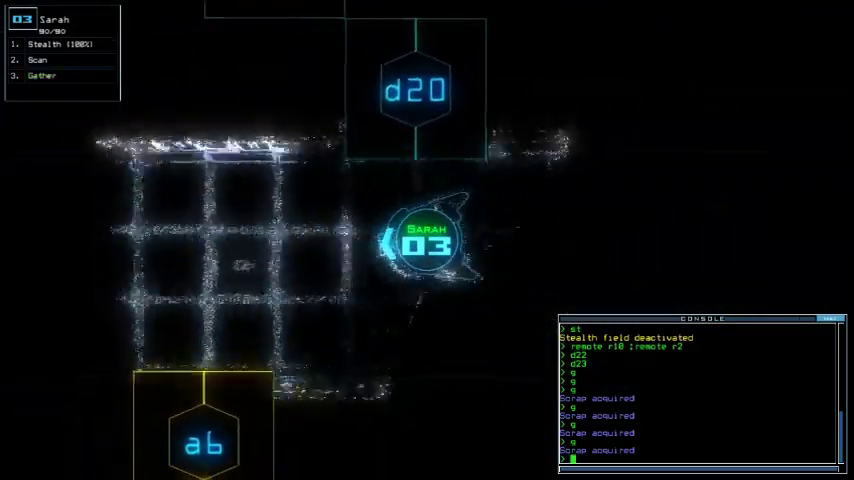
type("dd a6")
key("Return")
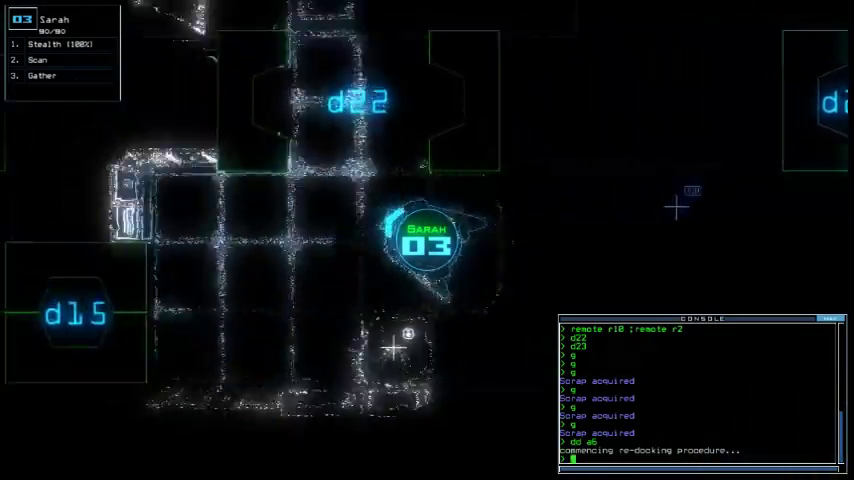
type("st")
- Re-enable Sarah's stealth and scan her room, revealing a Power Inlet
key("Return")
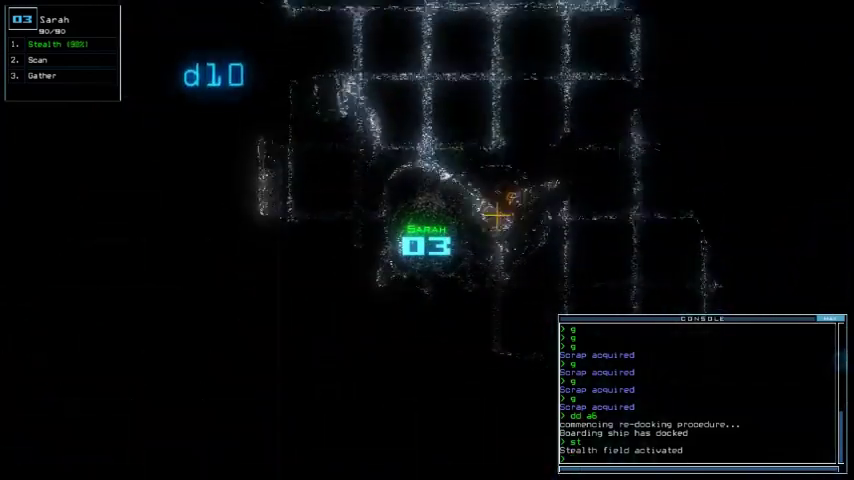
type("scan")
key("Return")
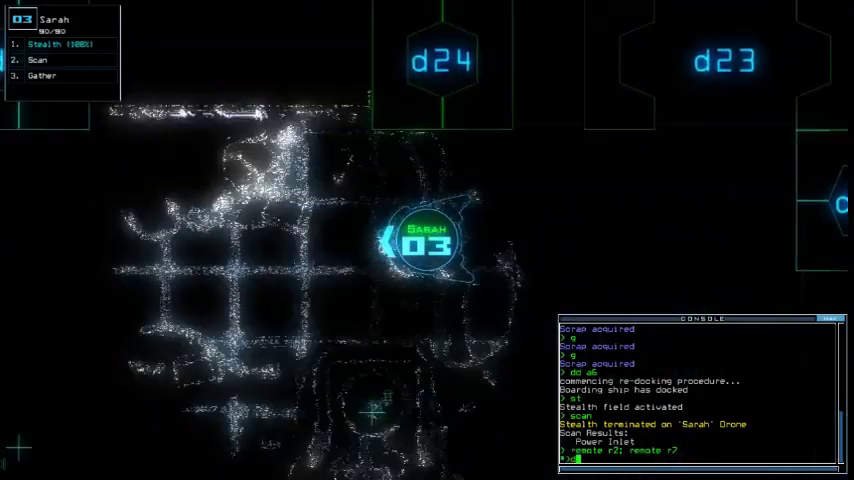
type("d24")
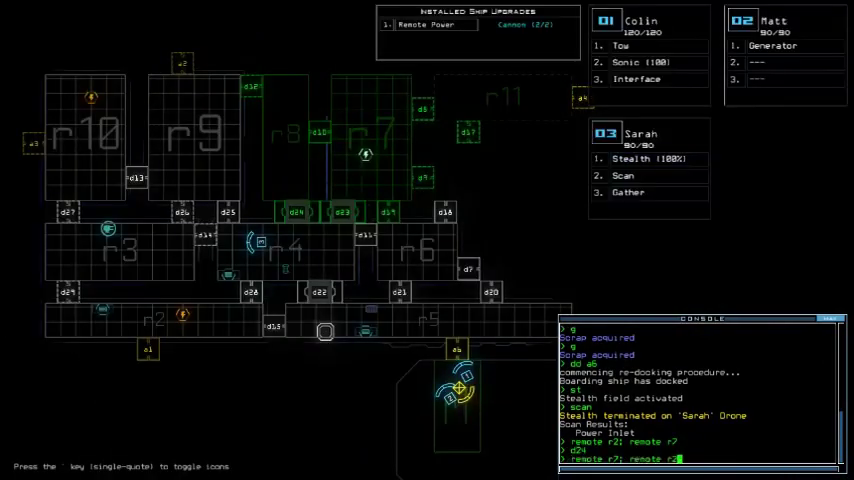
type("14")
- Toggle door d14, open all doors to room r1, and check mission time
key("Return")
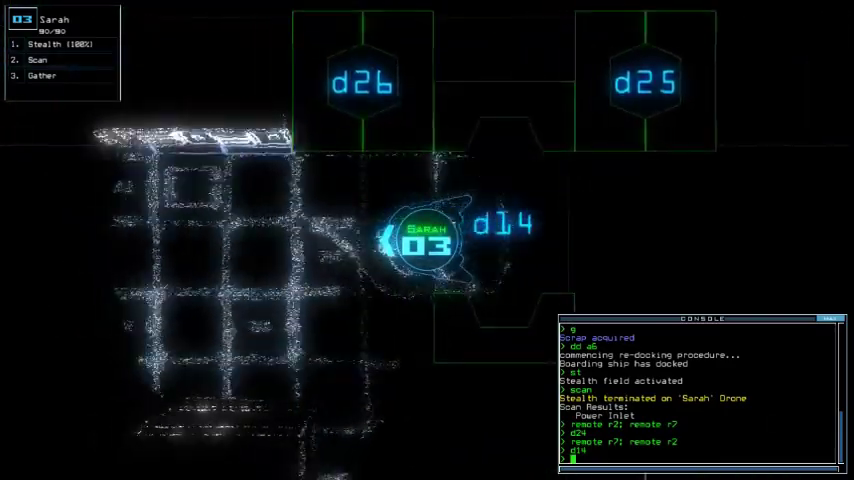
key("1")
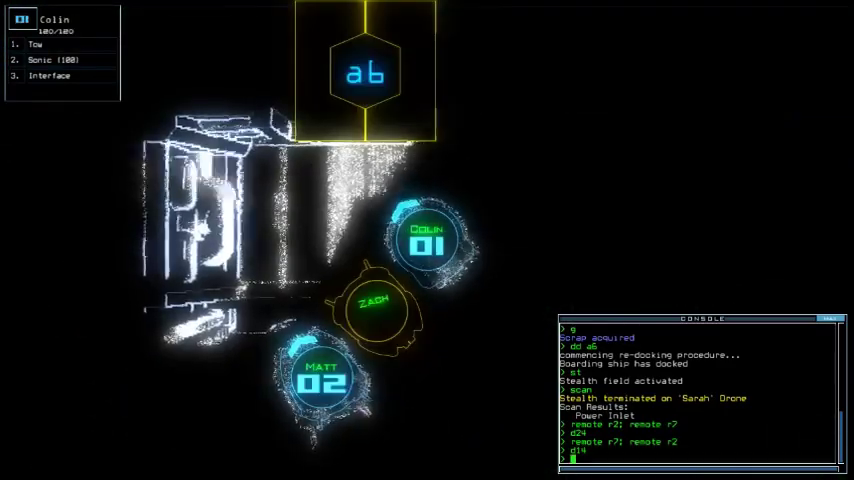
type("or1")
key("Return")
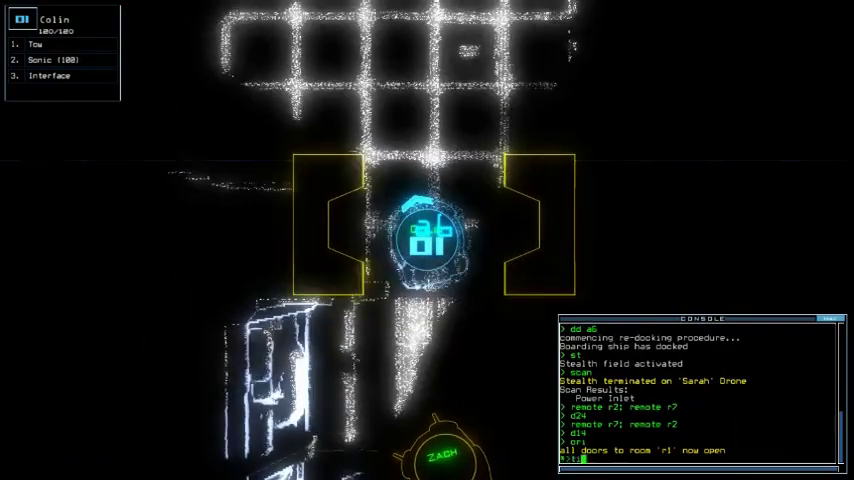
type("t")
key("Return")
key("Tab")
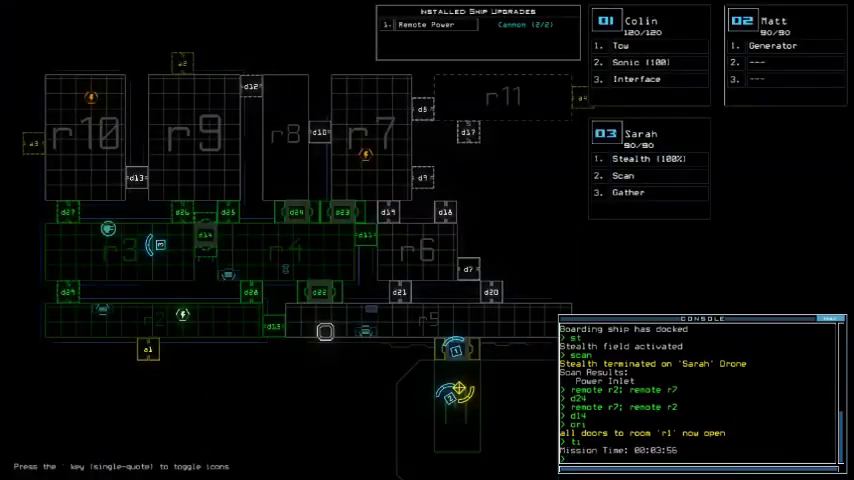
- Move Sarah through d14, steer Colin via door ab past d24, and fire sonic
key("3")
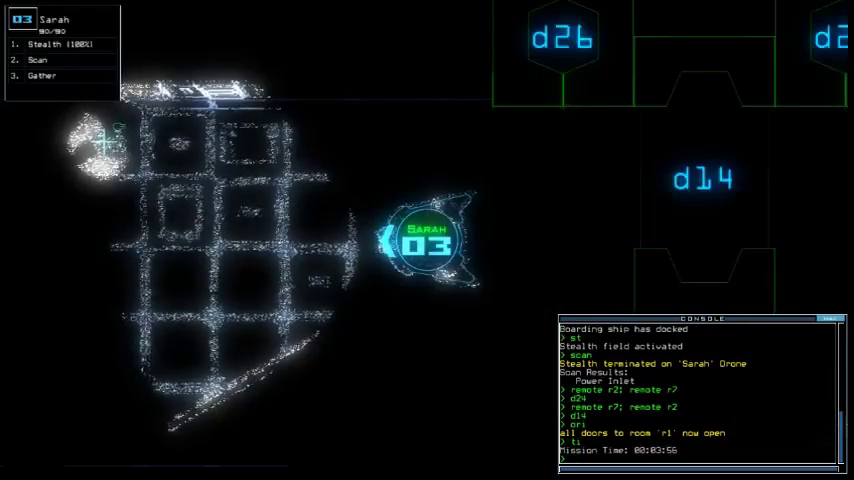
key("Right")
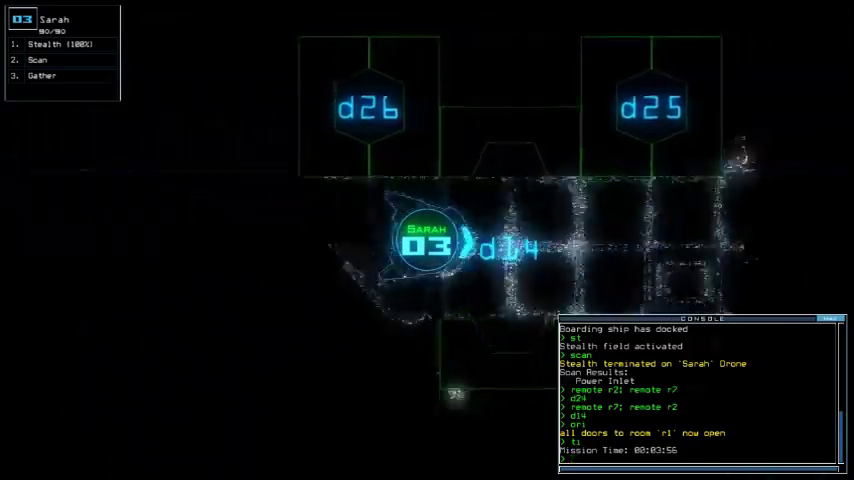
key("1")
key("Up")
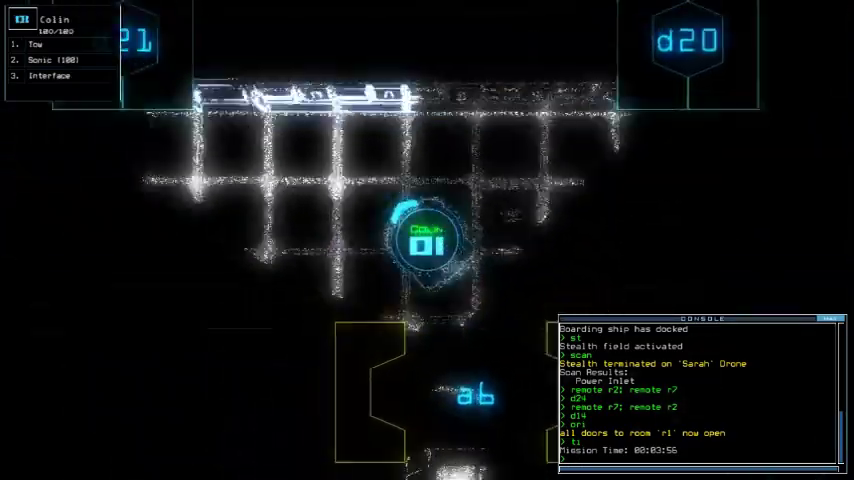
key("Left")
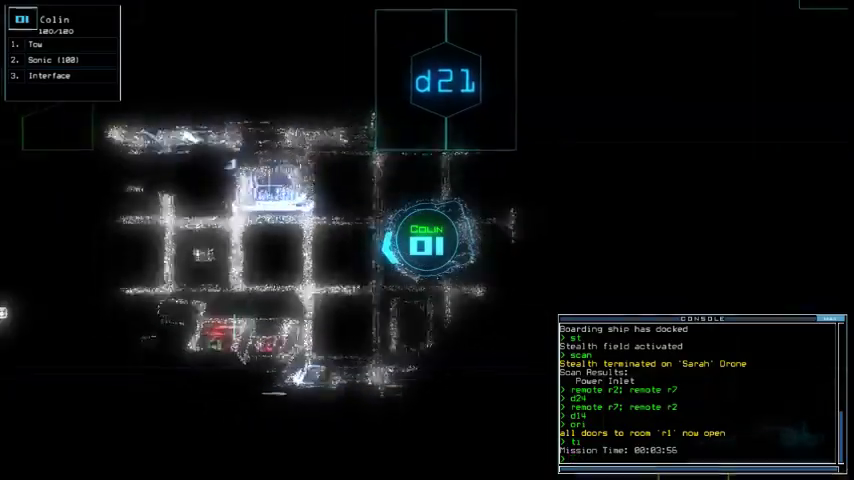
key("Left")
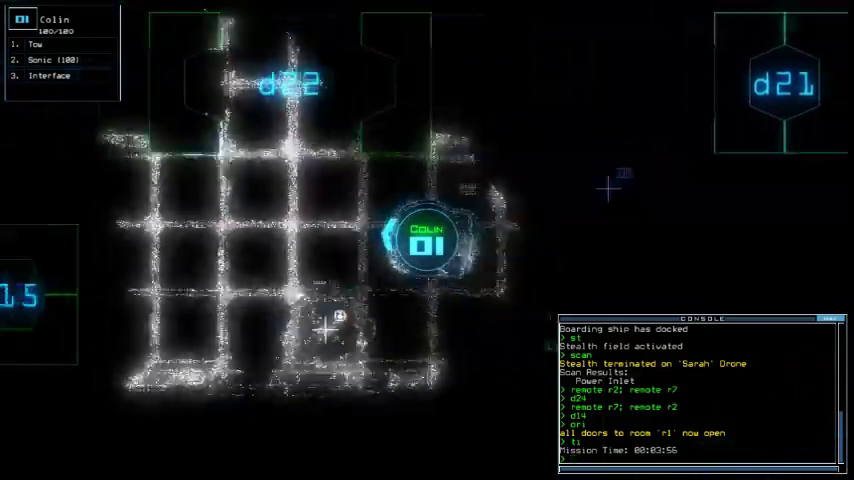
key("Up")
key("Up")
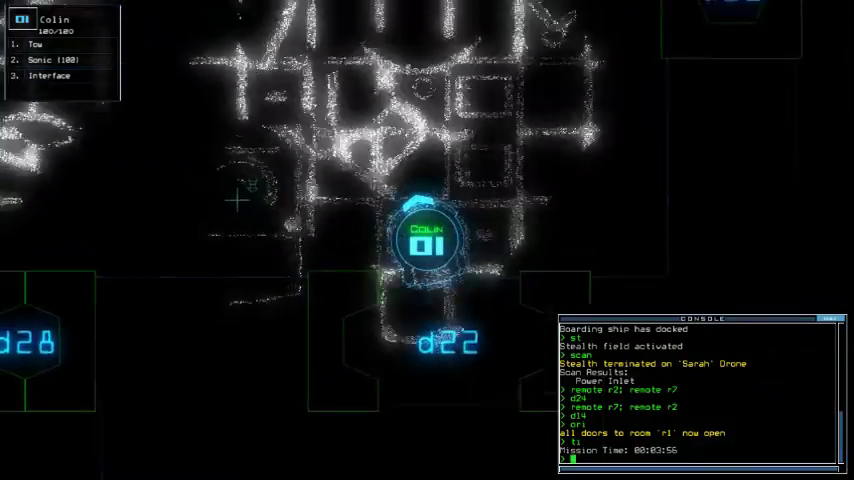
key("Up")
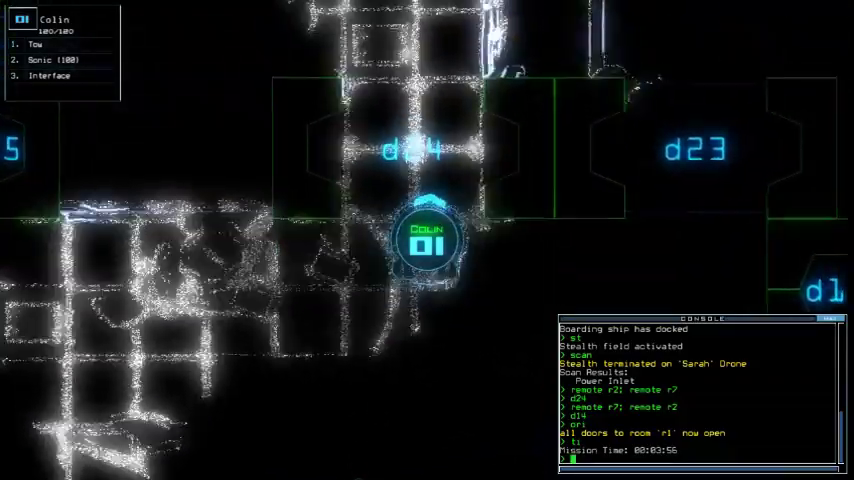
key("Up")
type("so")
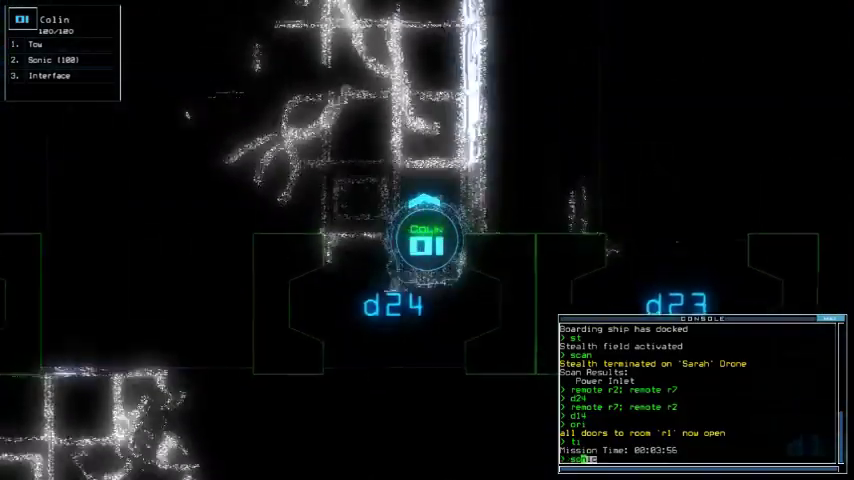
key("Return")
- Move Sarah past door d24, scan the new room, and collect its scrap
key("3")
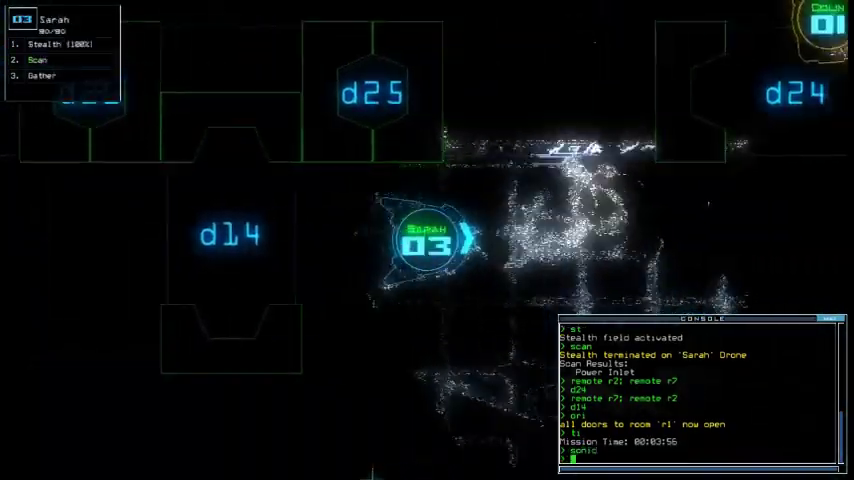
key("Right")
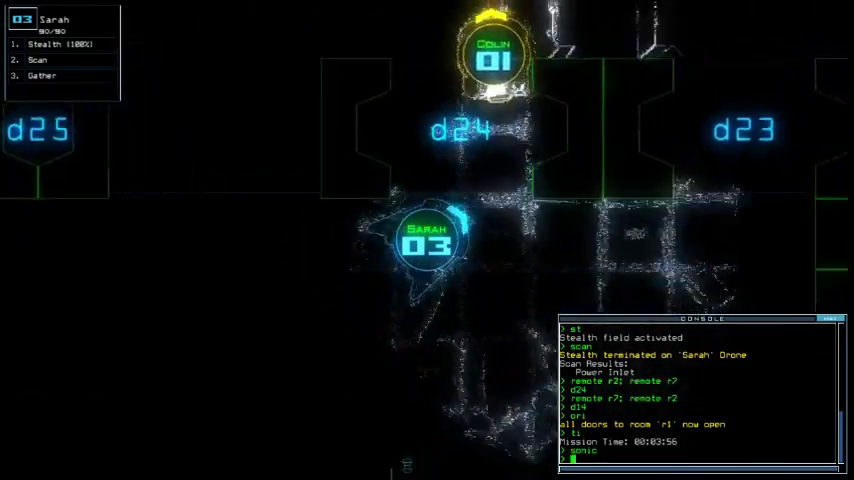
key("Up")
type("s")
key("Tab")
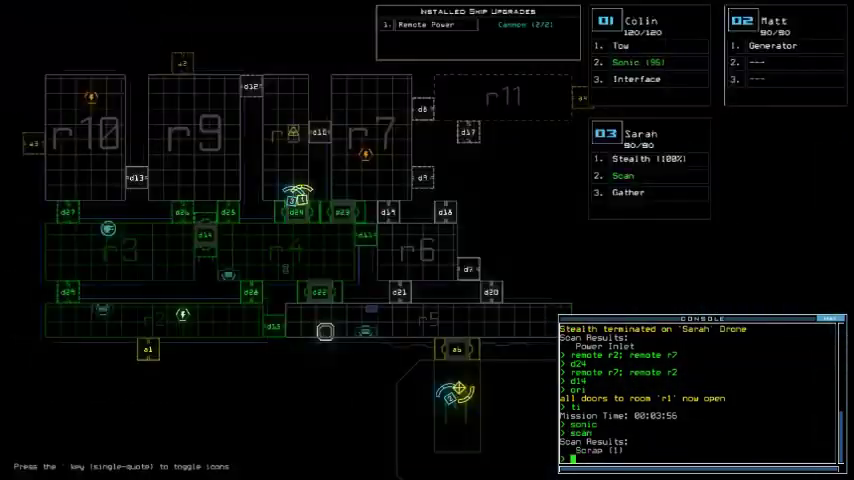
key("Tab")
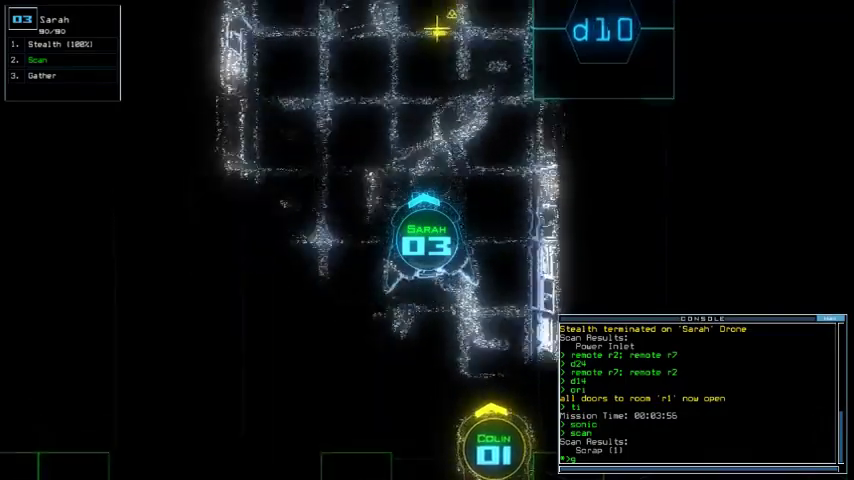
key("Return")
- Move Sarah down and back up the room, then view the full ship map
key("1")
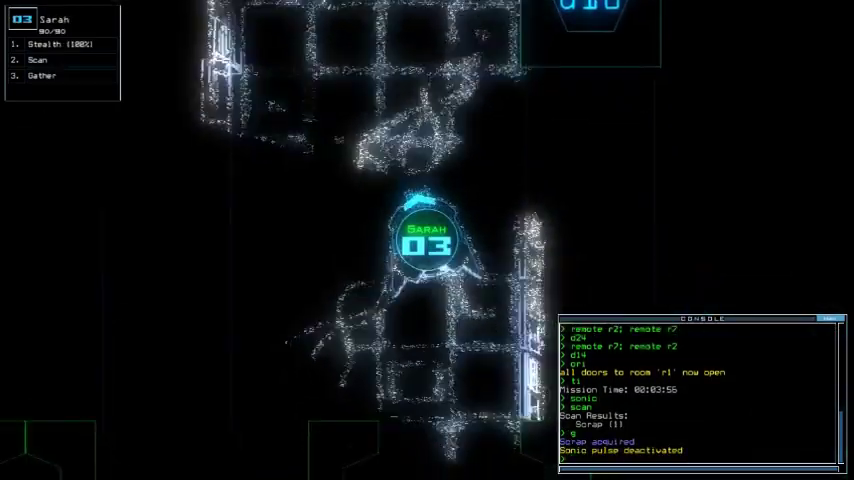
key("Down")
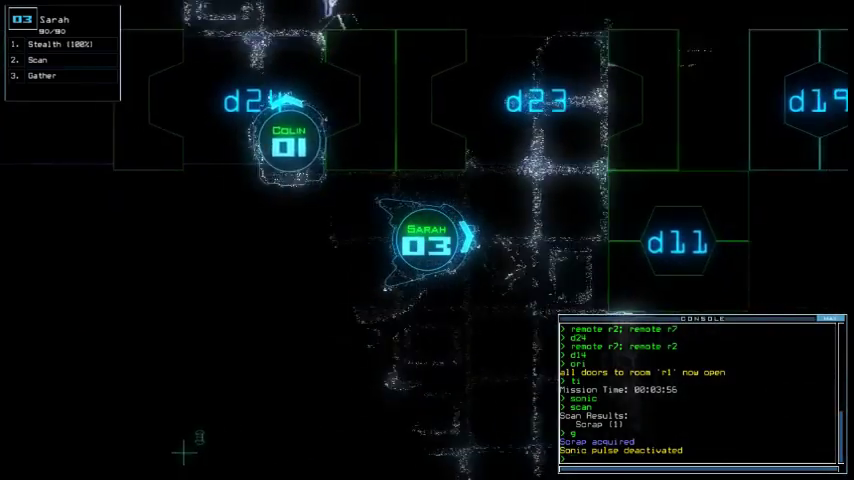
key("Up")
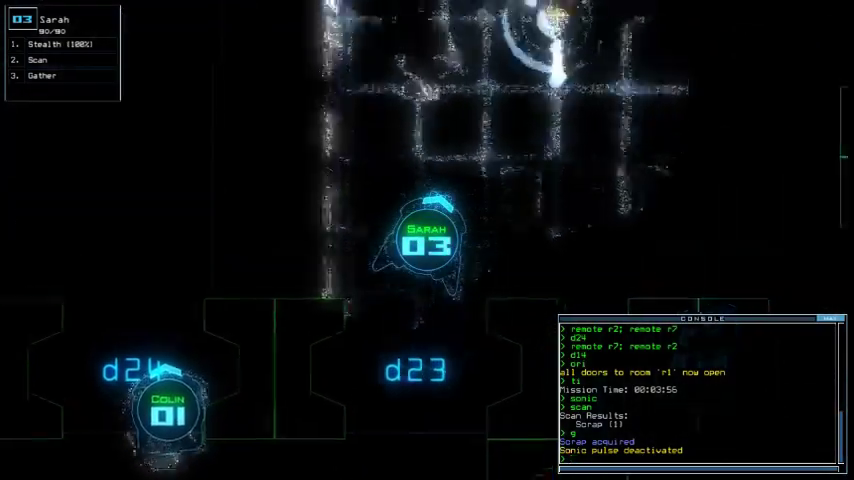
key("Tab")
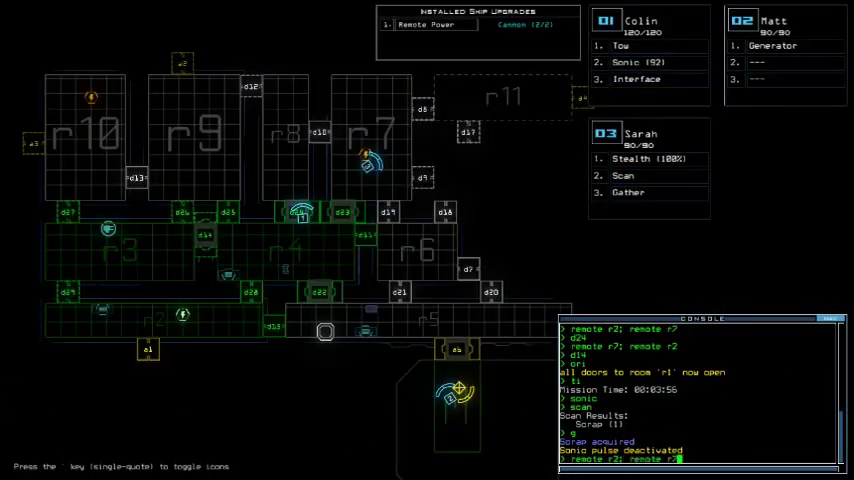
- Send remote power to rooms r2 and r7, then check the ship map
key("Return")
key("Tab")
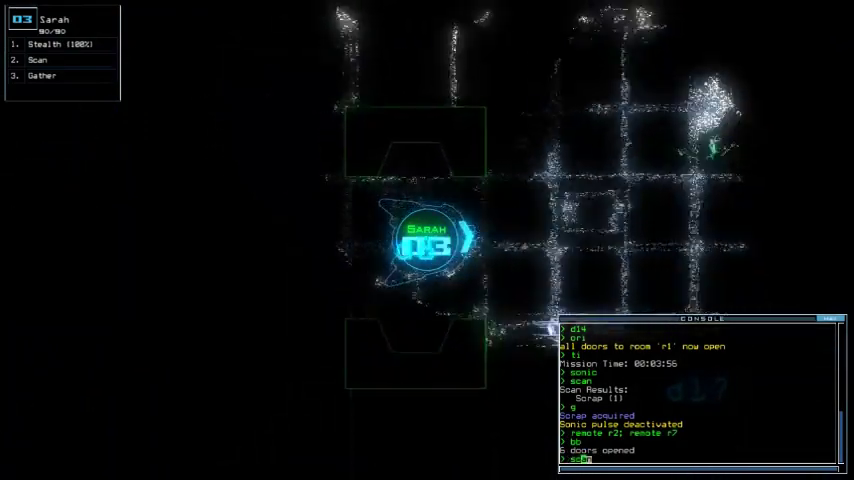
key("Tab")
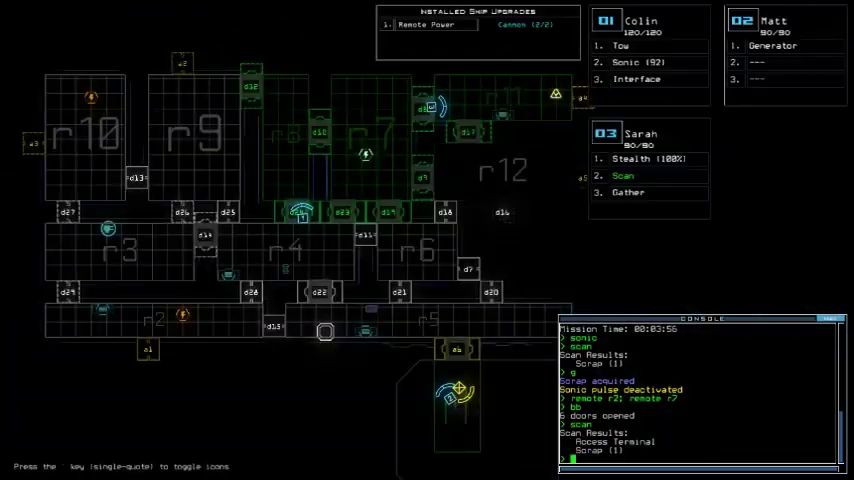
key("Tab")
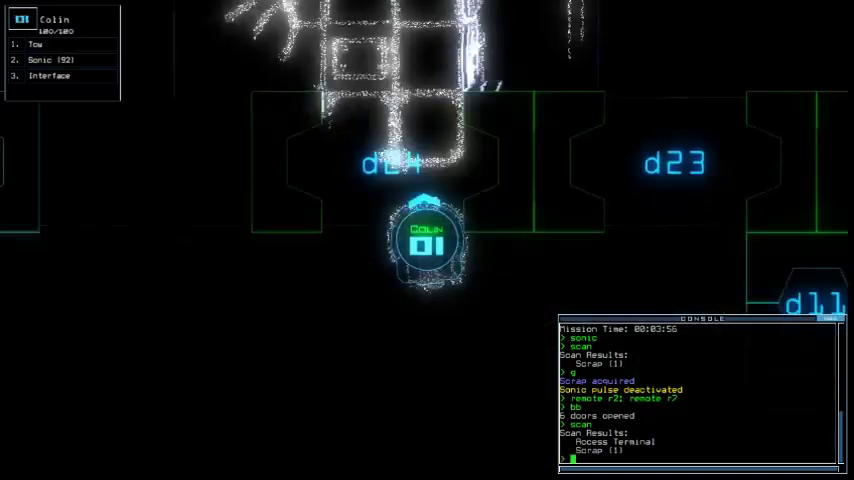
- Drive Colin toward Sarah with a sonic pulse, and move Sarah toward airlock a4
key("Right")
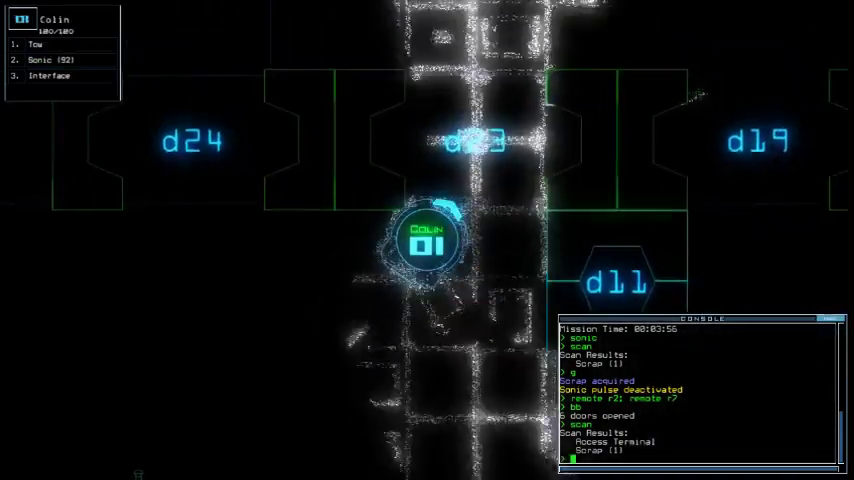
key("Up")
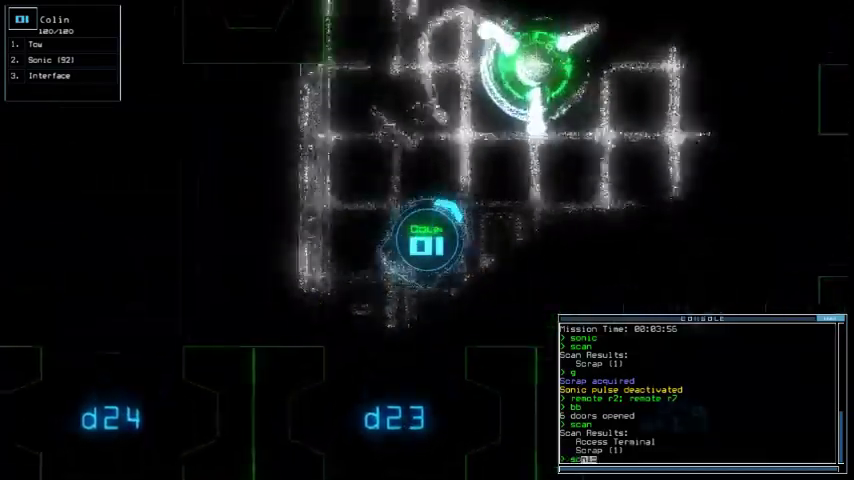
type("so")
key("Up")
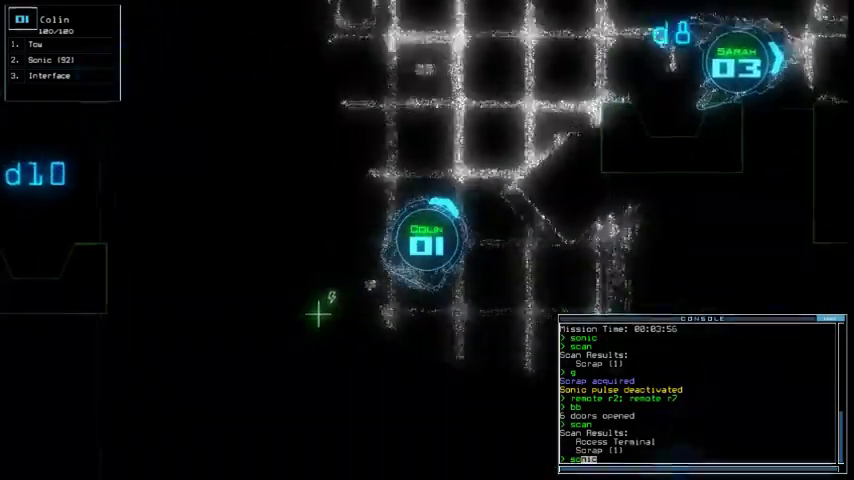
key("Right")
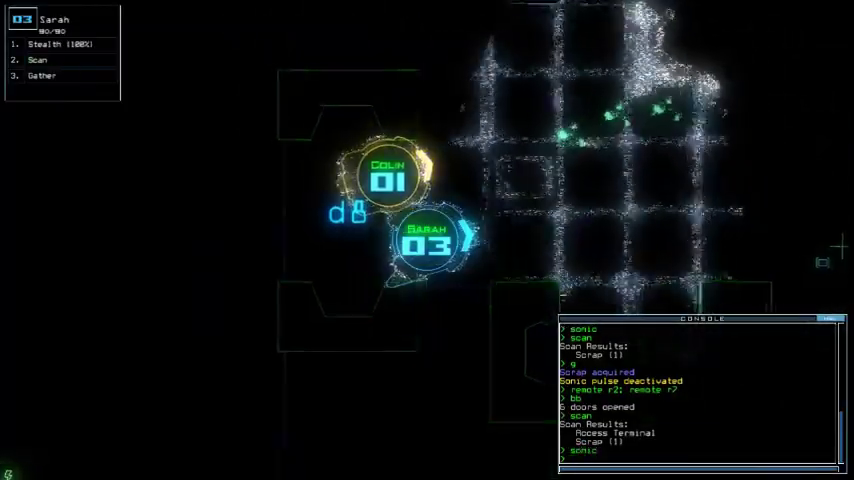
key("Right")
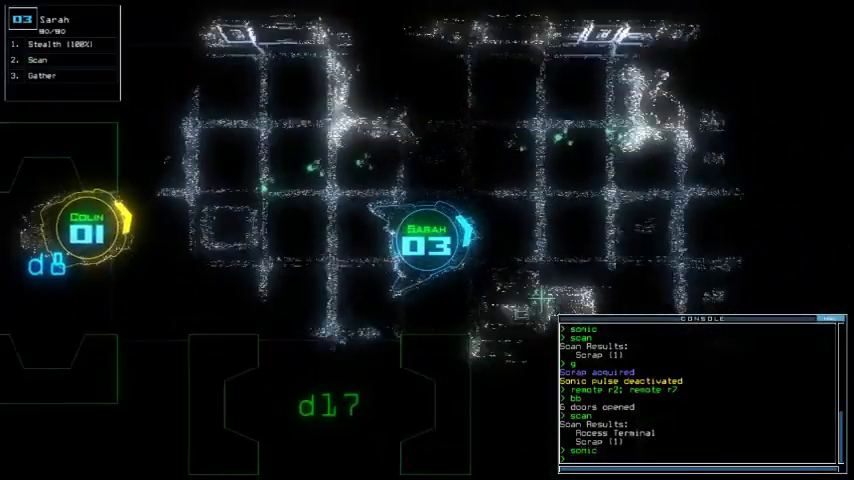
key("Right")
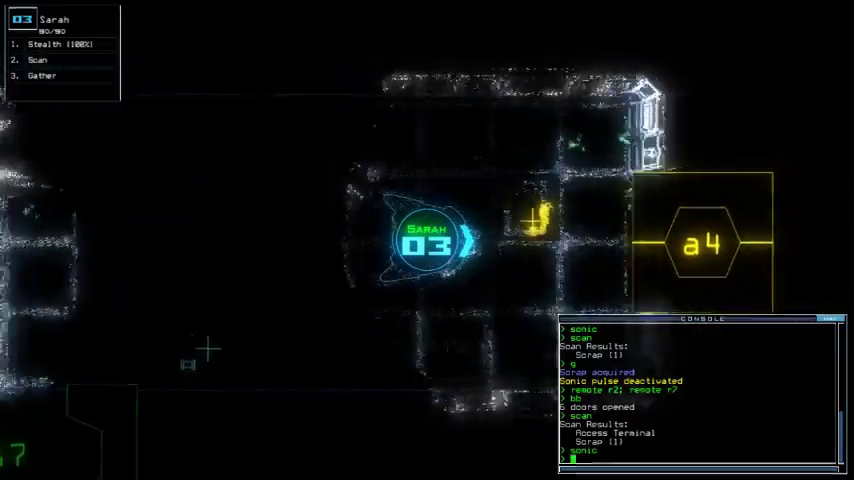
key("Left")
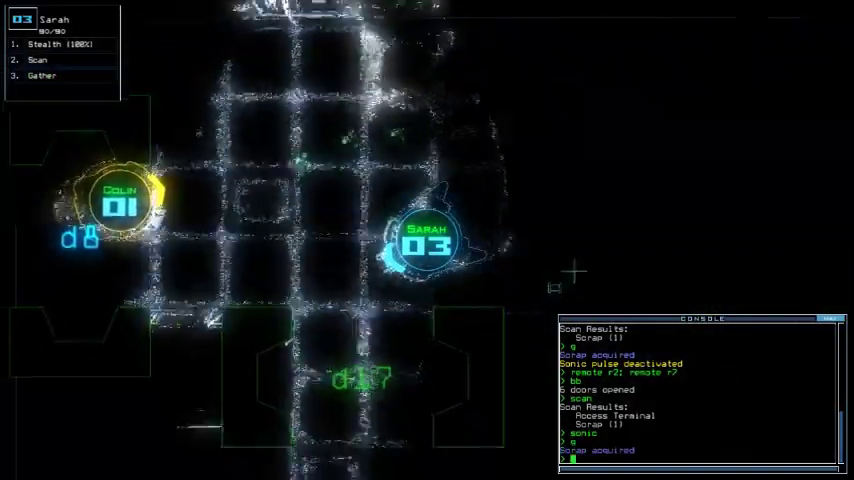
key("ctrl+1")
key("ctrl+3")
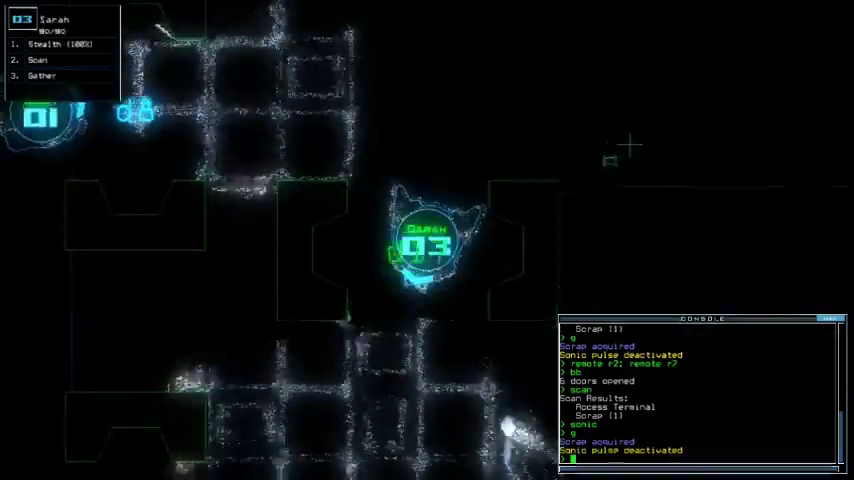
type("gscan")
- Scan Sarah's room, gather the scrap, and vent r11 through airlock a4
key("Return")
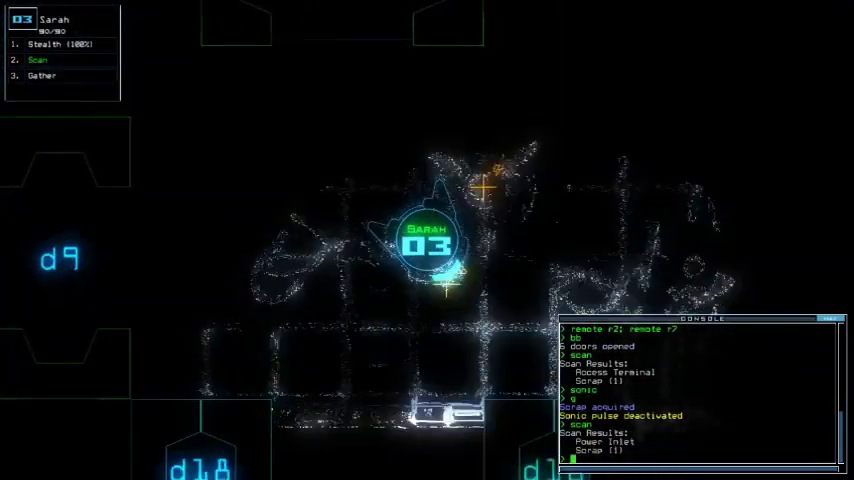
type("g")
key("Return")
key("ctrl+1")
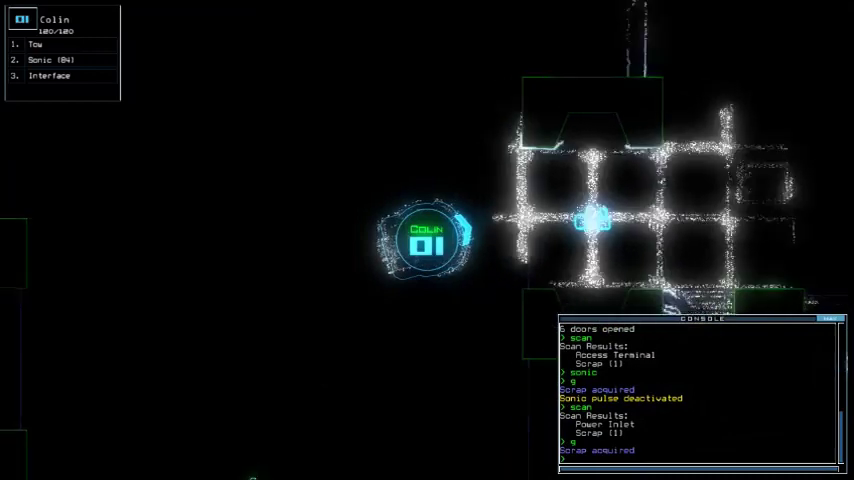
type("vacuum r11 a4")
key("Return")
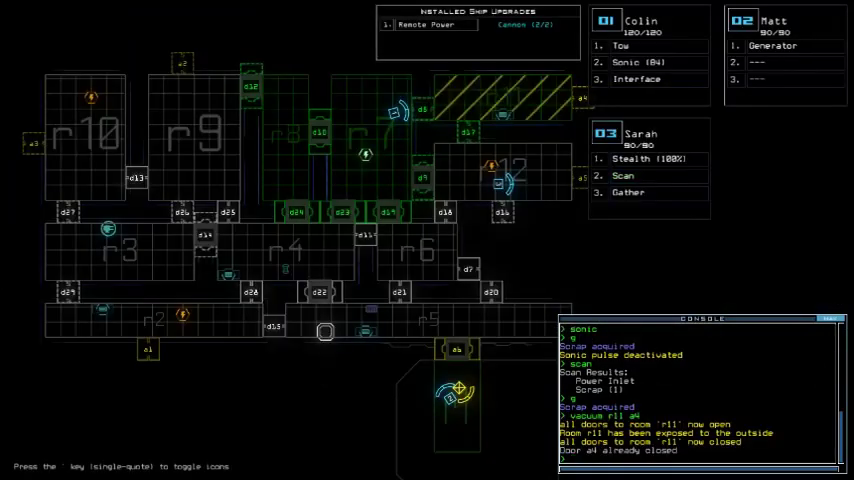
type("rm r7")
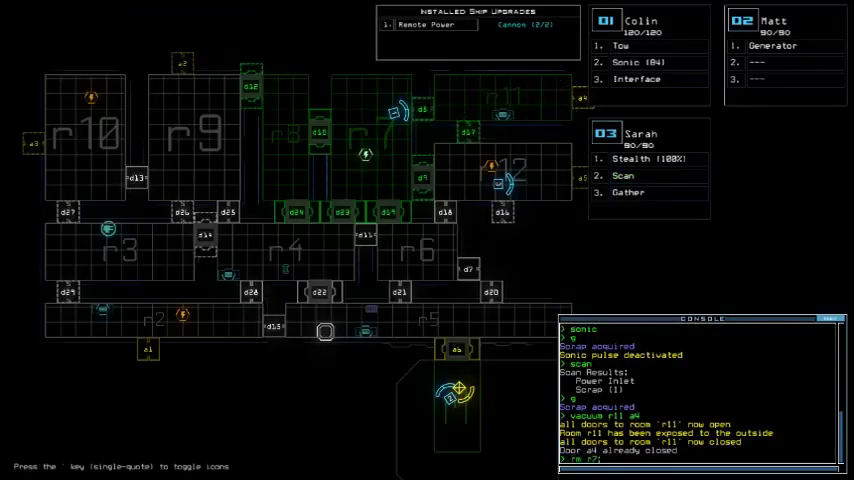
- Power r7 and r12 with 'rm r7 r12', open doors with 'bb', and scan Sarah's room
key("BackSpace")
key("BackSpace")
key("BackSpace")
type("rm r7 r12")
key("Return")
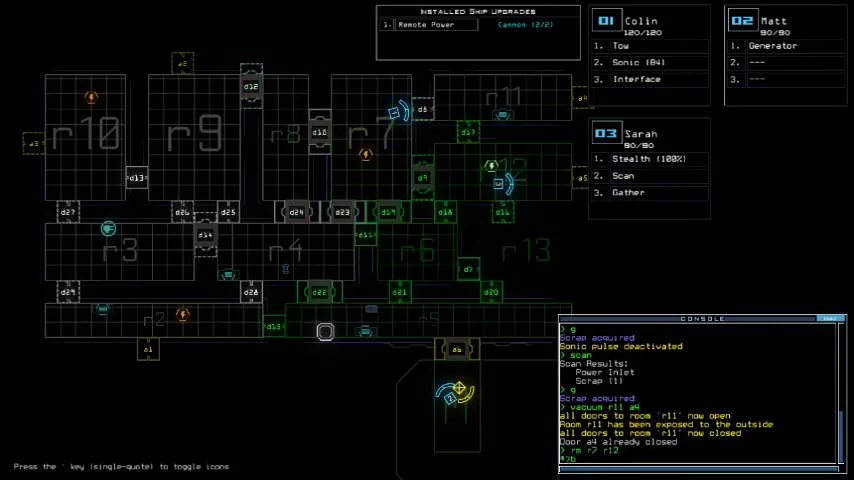
type("b")
key("Return")
type("3")
type("sc")
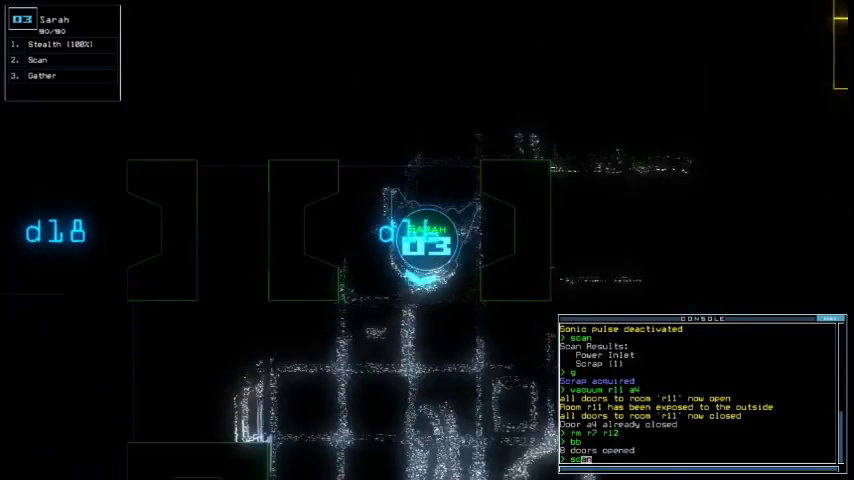
type("an")
key("Return")
key("3")
key("3")
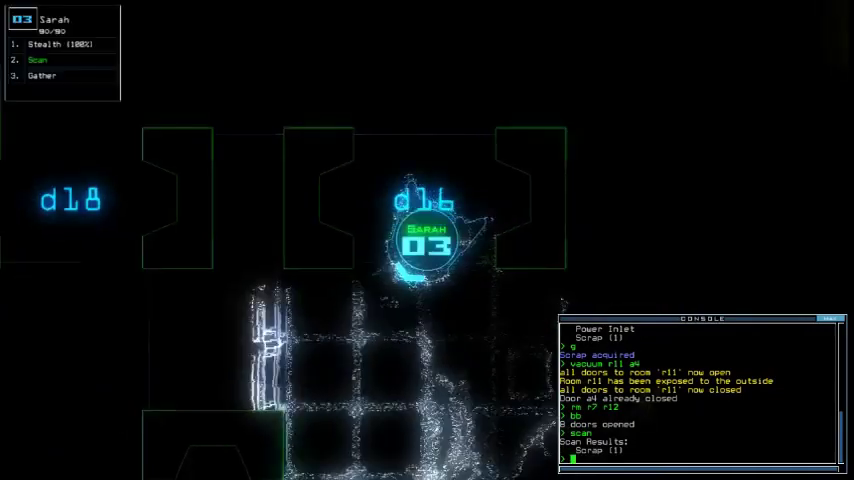
type("dd a5")
- Start redocking at airlock a5 and gather the last scrap with Sarah
key("Return")
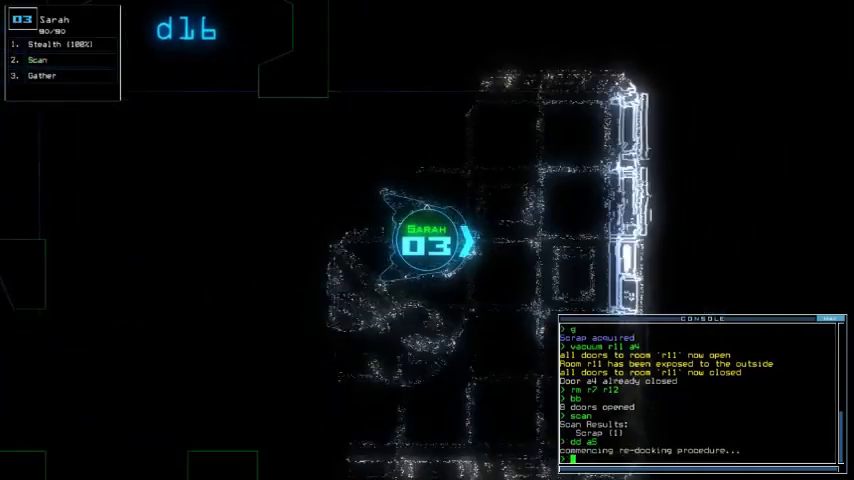
type("g")
key("Return")
key("3")
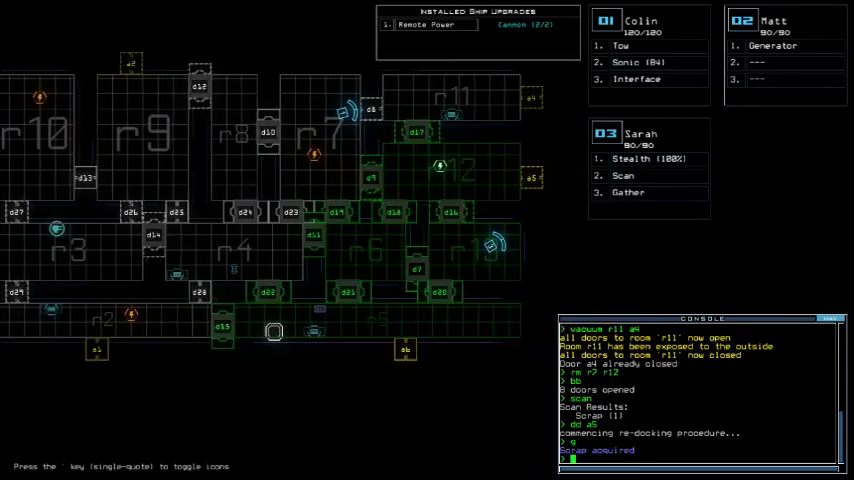
key("3")
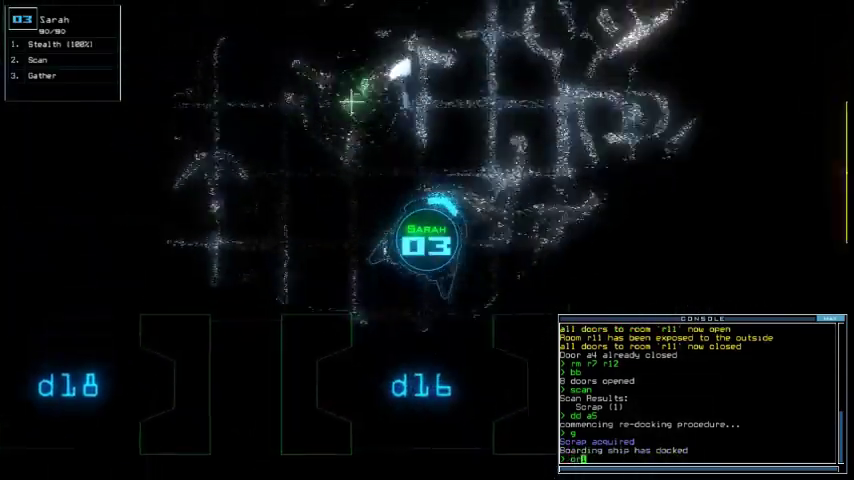
type("ori n 1 3 r1")
- Send drones 1 and 3 to room r1, then end the mission with 'out'
key("Return")
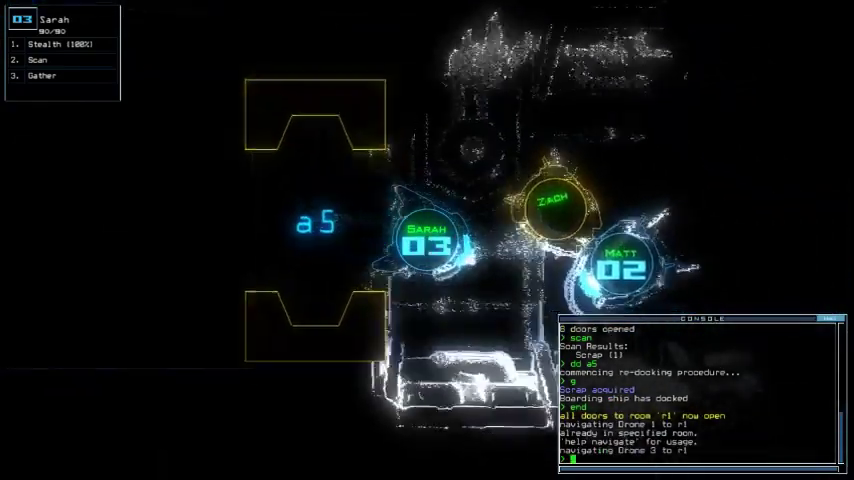
key("Tab")
key("1")
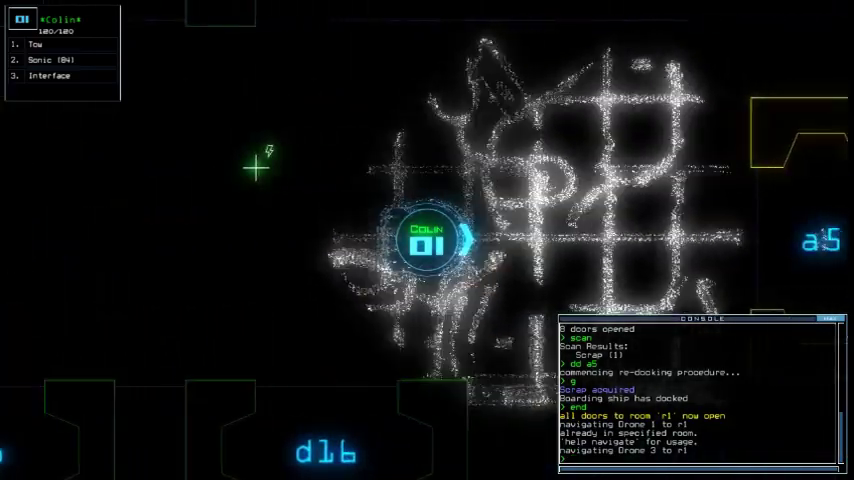
key("Tab")
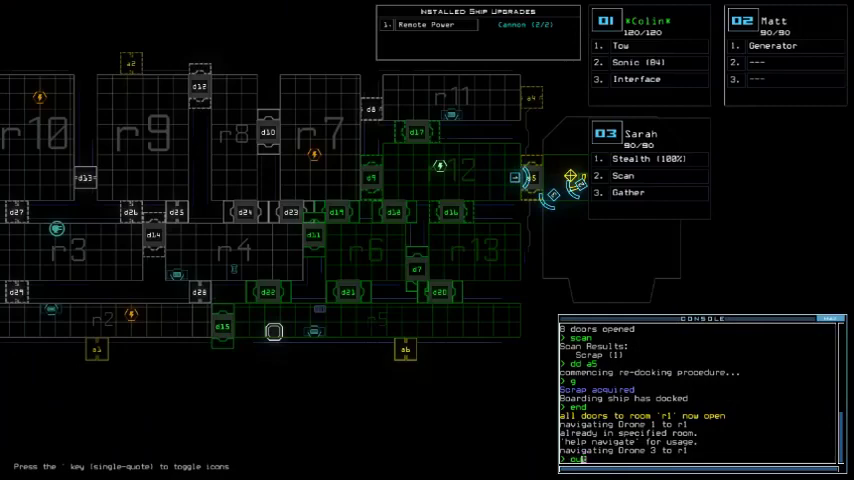
type("out")
key("Return")
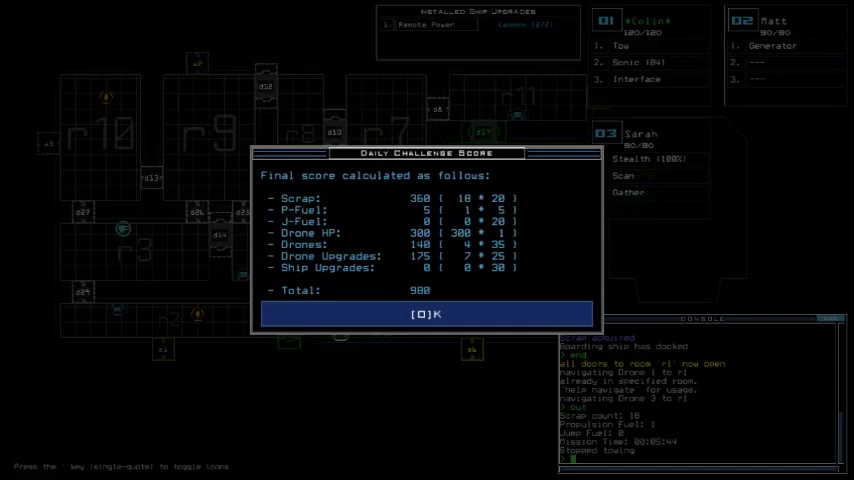
- Close the Daily Challenge Score with O to load the 09/24/2019 leaderboard
key("o")
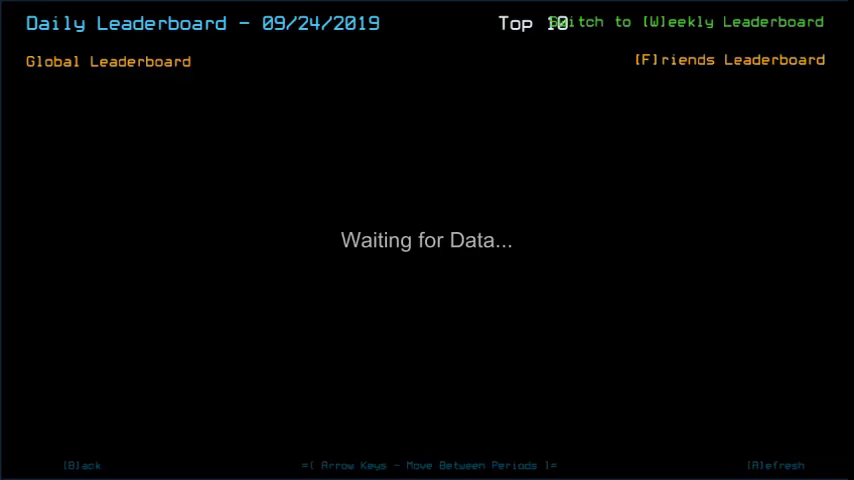